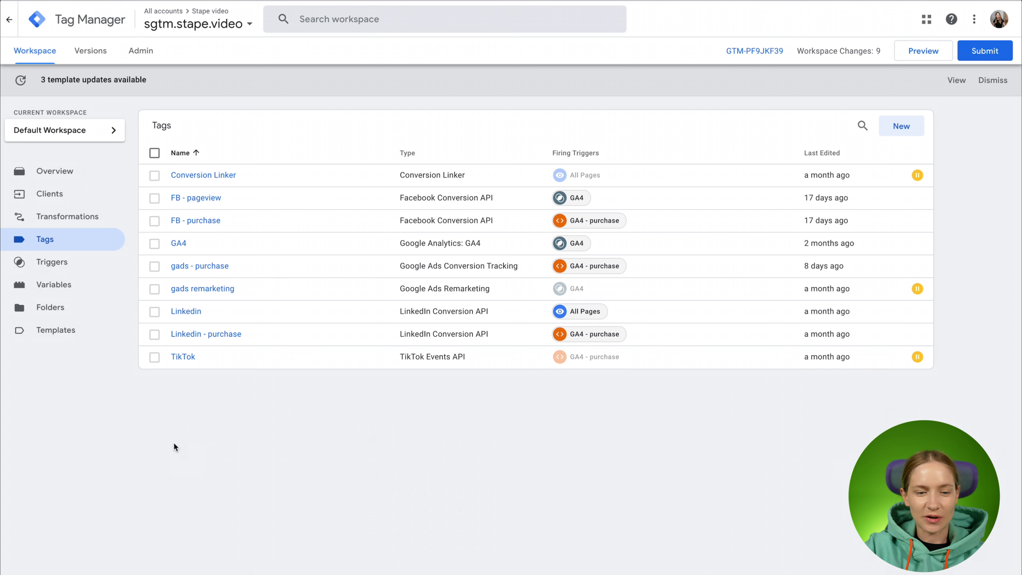
# Find the Stape Store Writer tag template by stape-io in the Community Template Gallery and add it to the workspace.
pyautogui.click(38, 332)
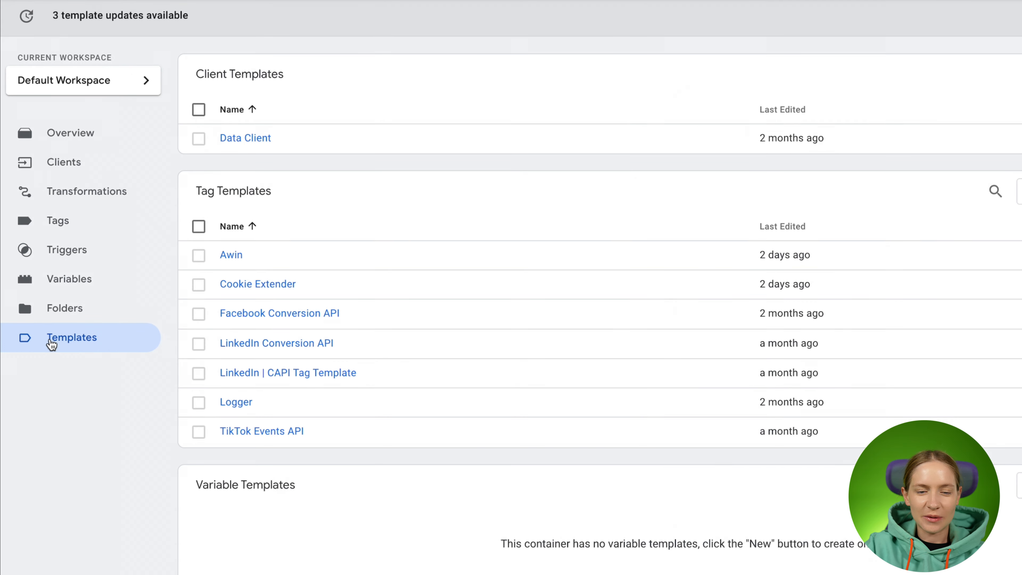
pyautogui.click(723, 189)
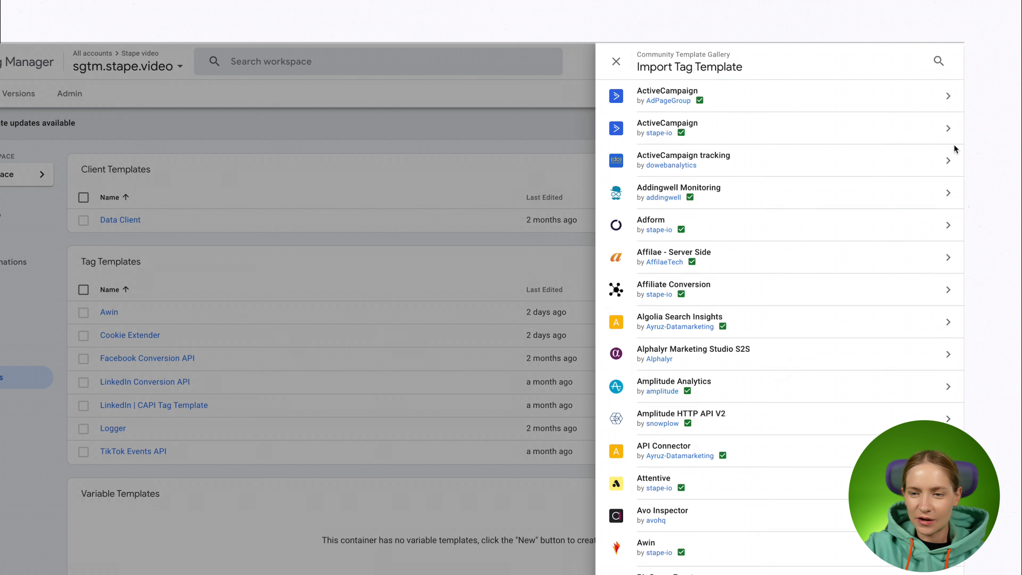
pyautogui.click(940, 60)
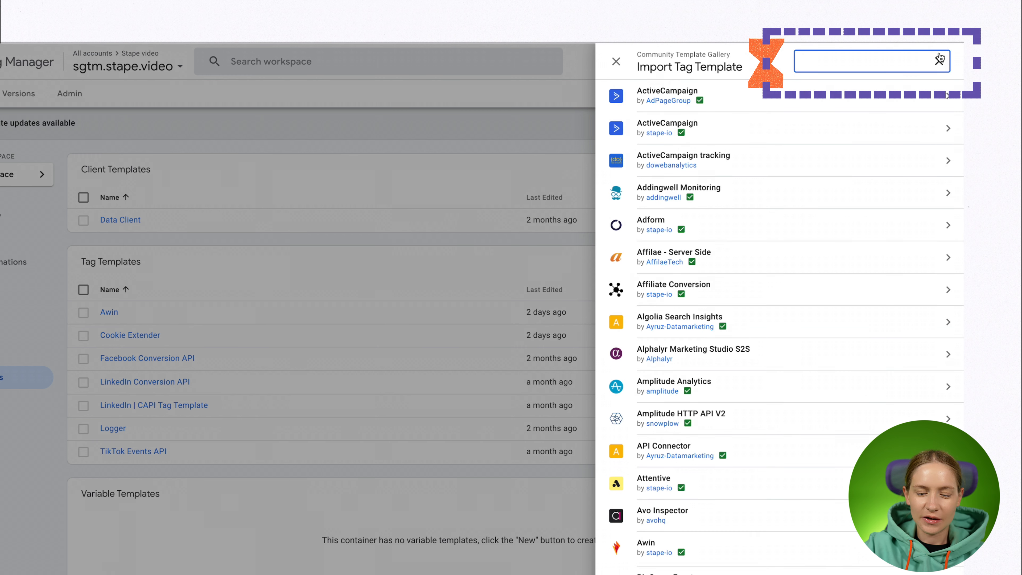
pyautogui.write('store')
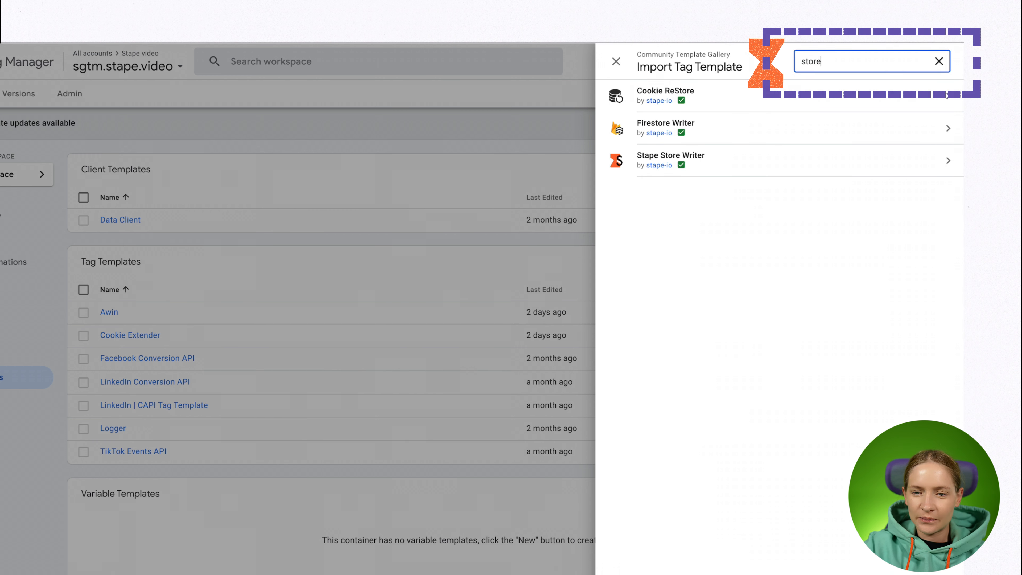
pyautogui.click(784, 148)
pyautogui.click(874, 59)
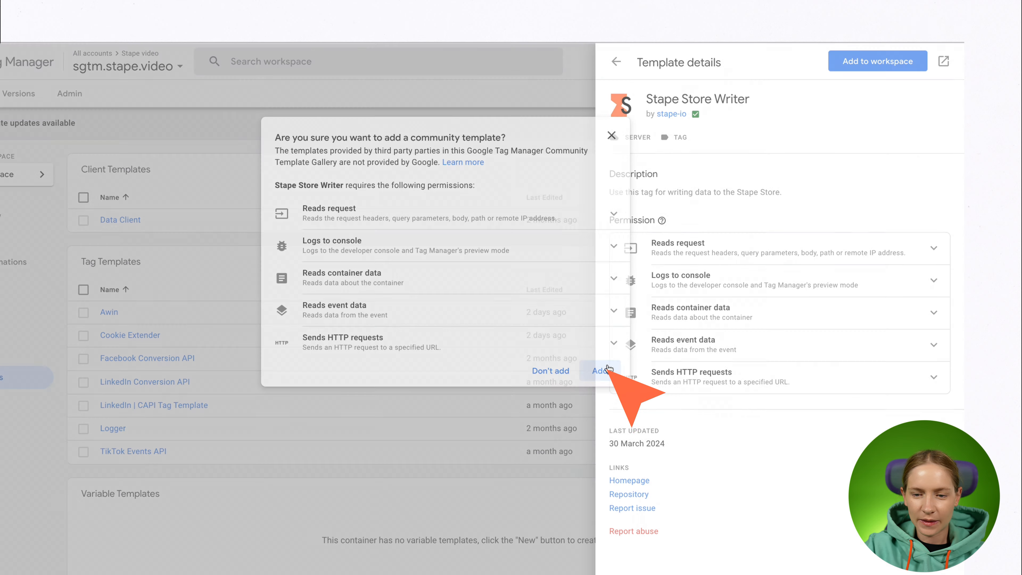
pyautogui.click(600, 370)
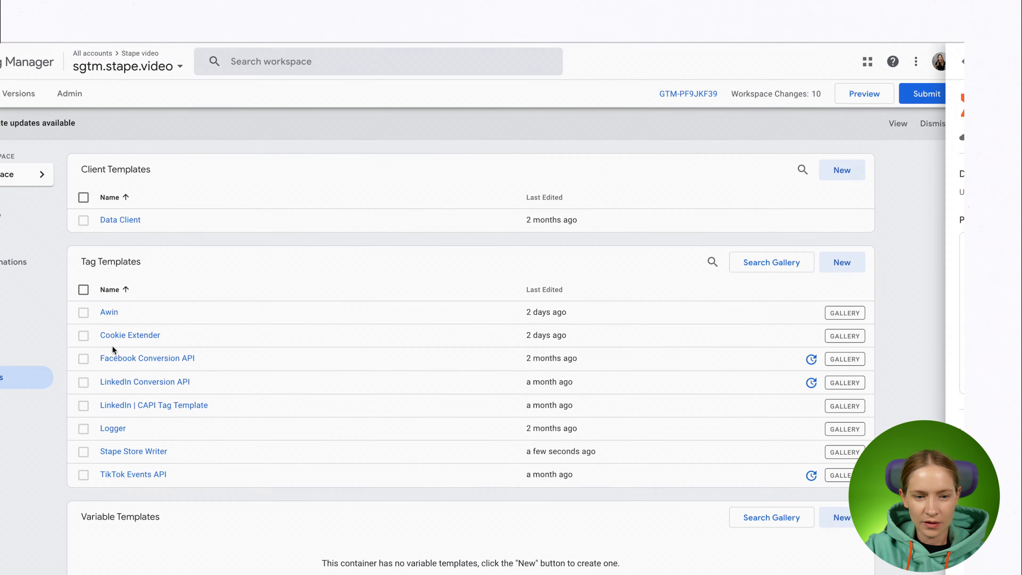
# Create a new tag and name it "Stape store writer - purchase".
pyautogui.click(24, 285)
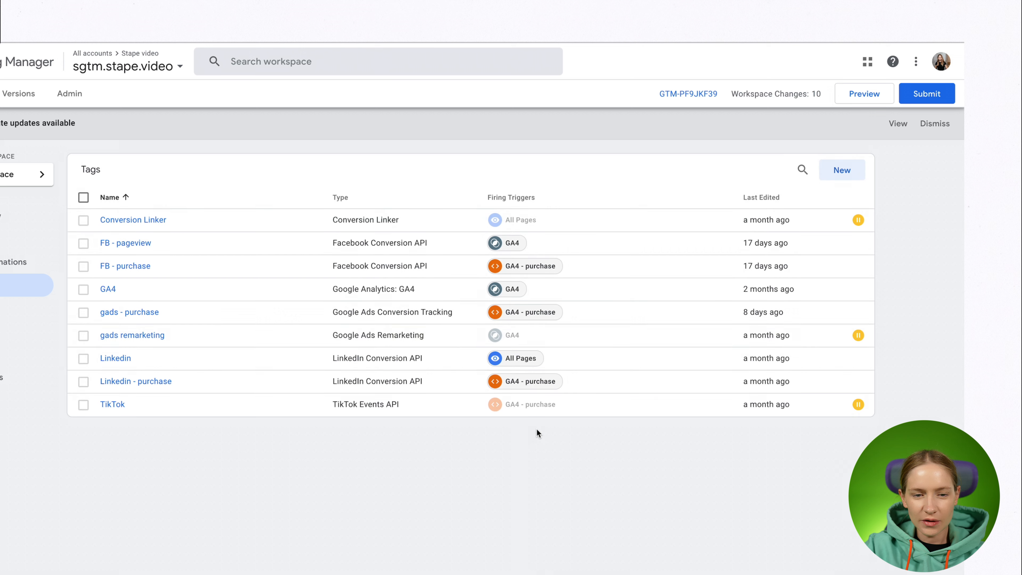
pyautogui.click(842, 170)
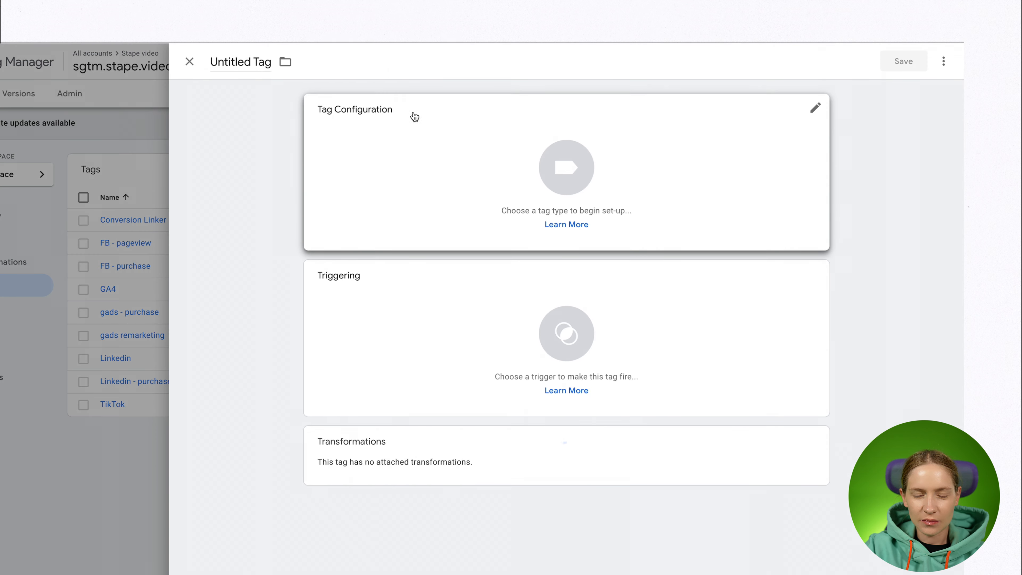
pyautogui.click(239, 63)
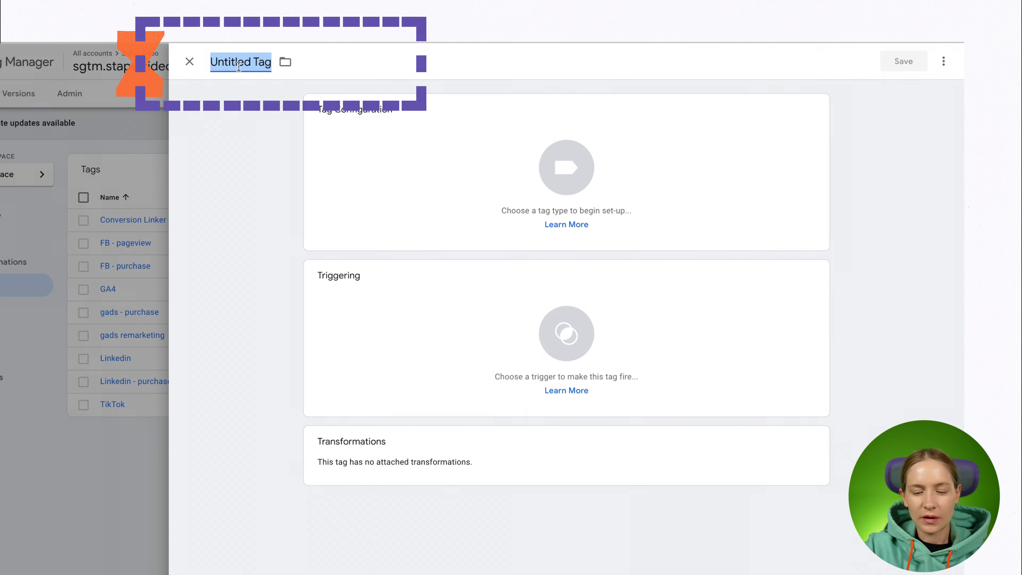
pyautogui.write('Stape store writer - purchase')
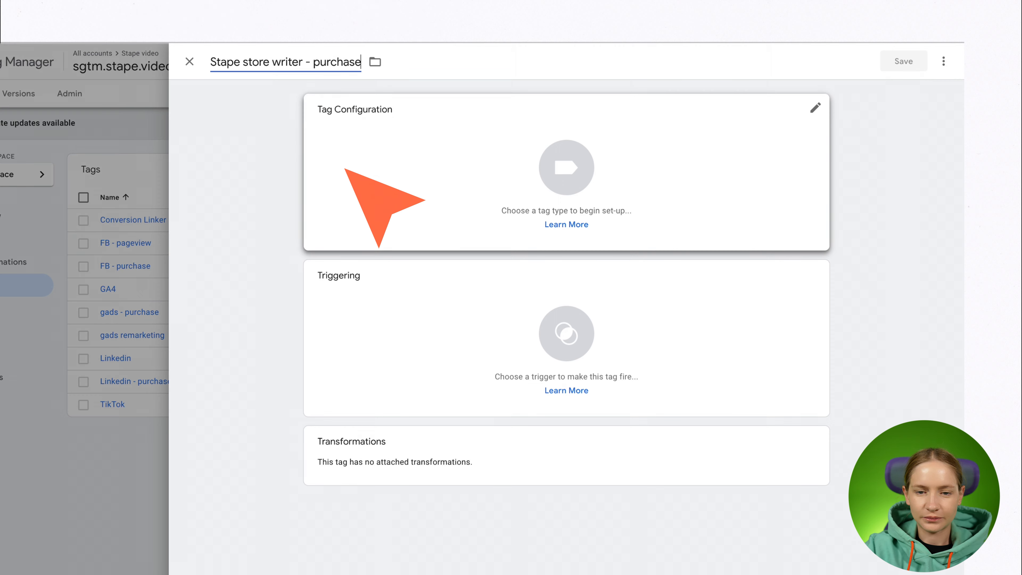
# Search the tag types for "sta" and set the new tag's type to Stape Store Writer.
pyautogui.click(364, 185)
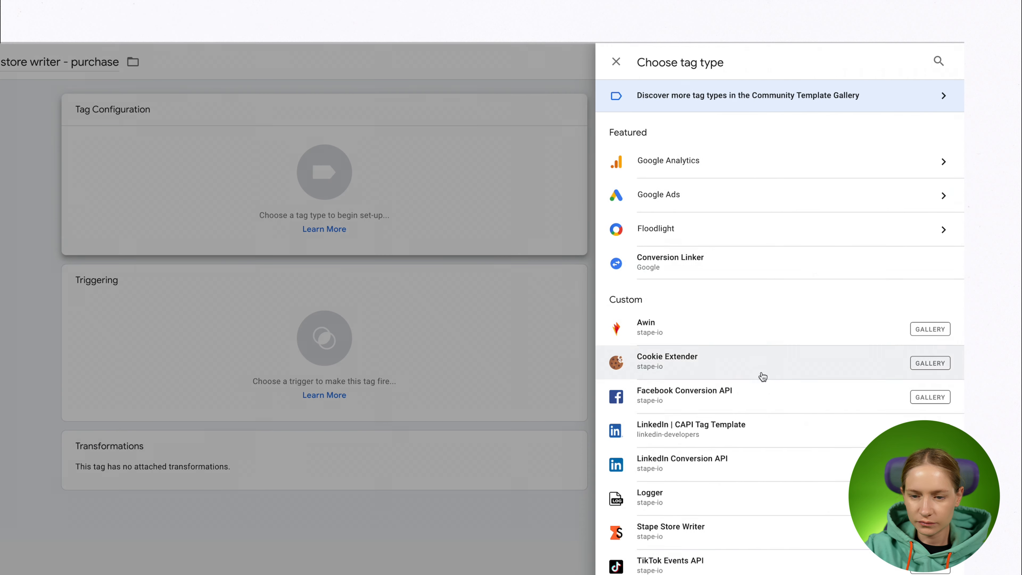
pyautogui.click(939, 62)
pyautogui.write('sta')
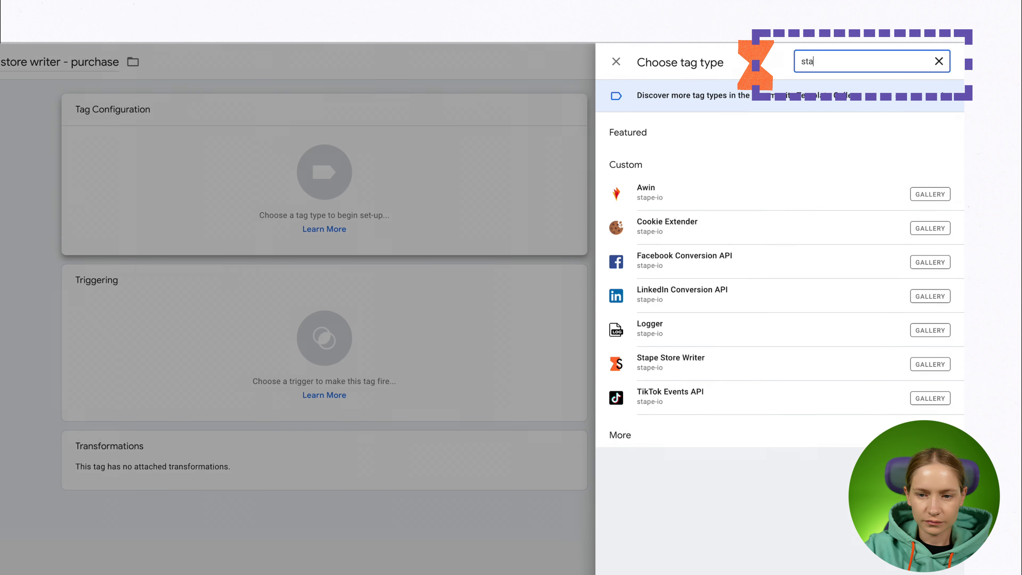
pyautogui.click(684, 362)
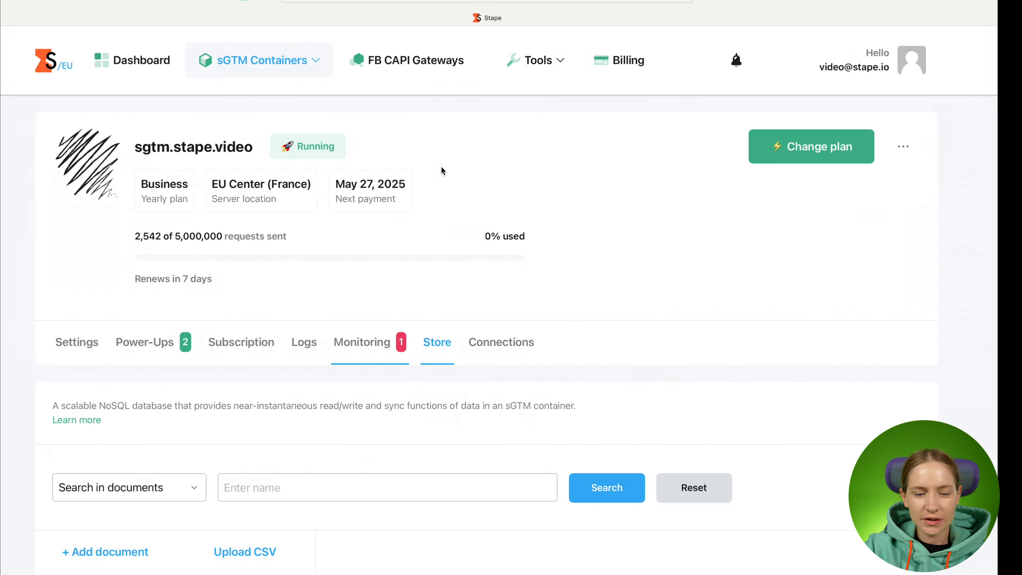
# Set the tag's Document Key to the {{X-Stape-User-Id}} variable.
pyautogui.scroll(-3, 439, 215)
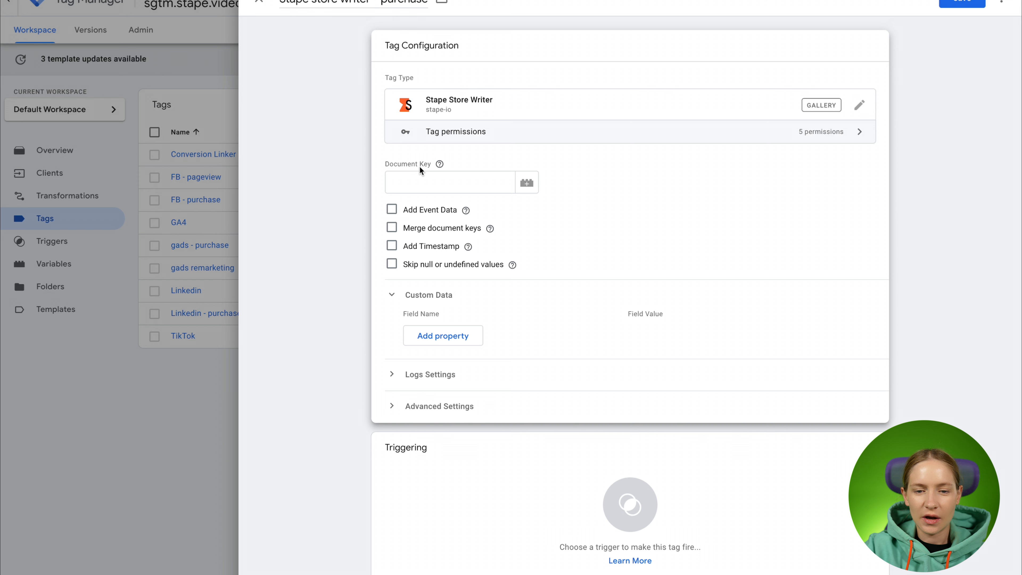
pyautogui.click(410, 179)
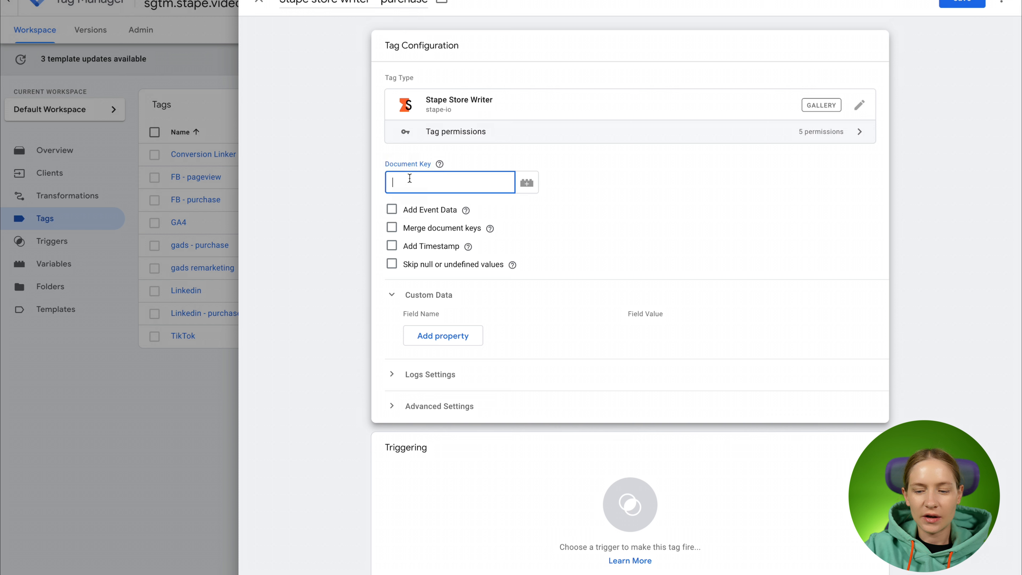
pyautogui.write('{{')
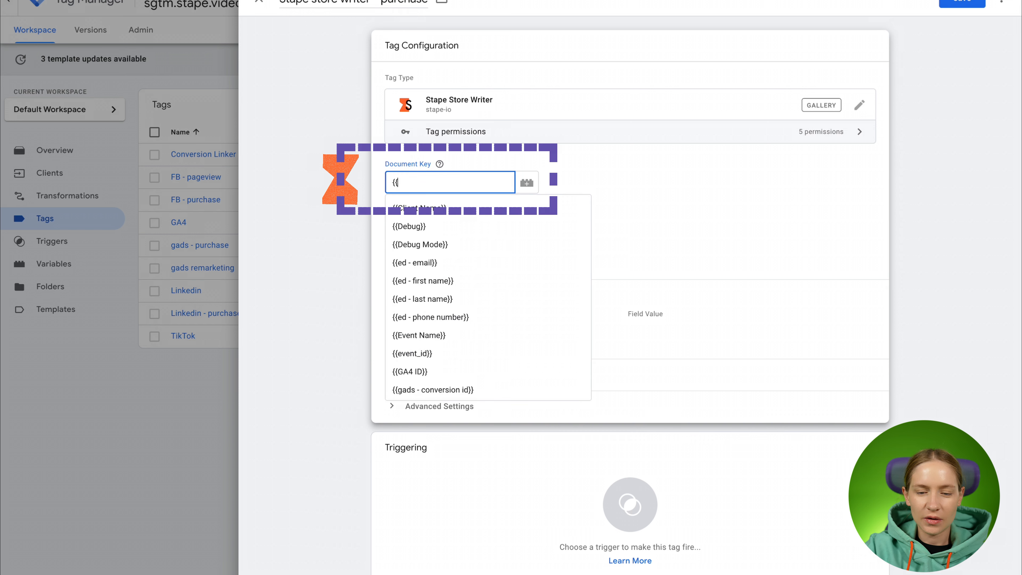
pyautogui.write('use')
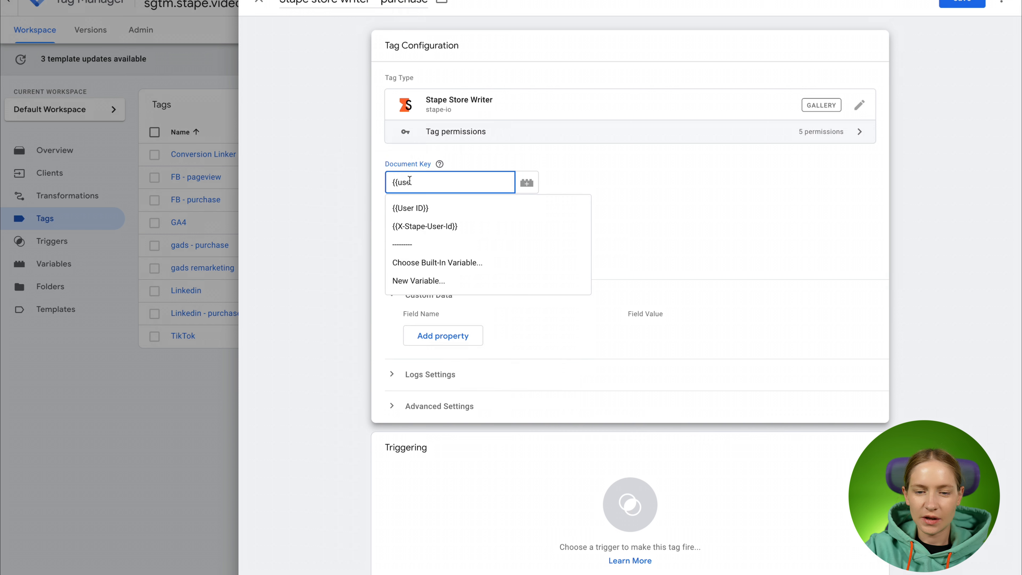
pyautogui.click(413, 227)
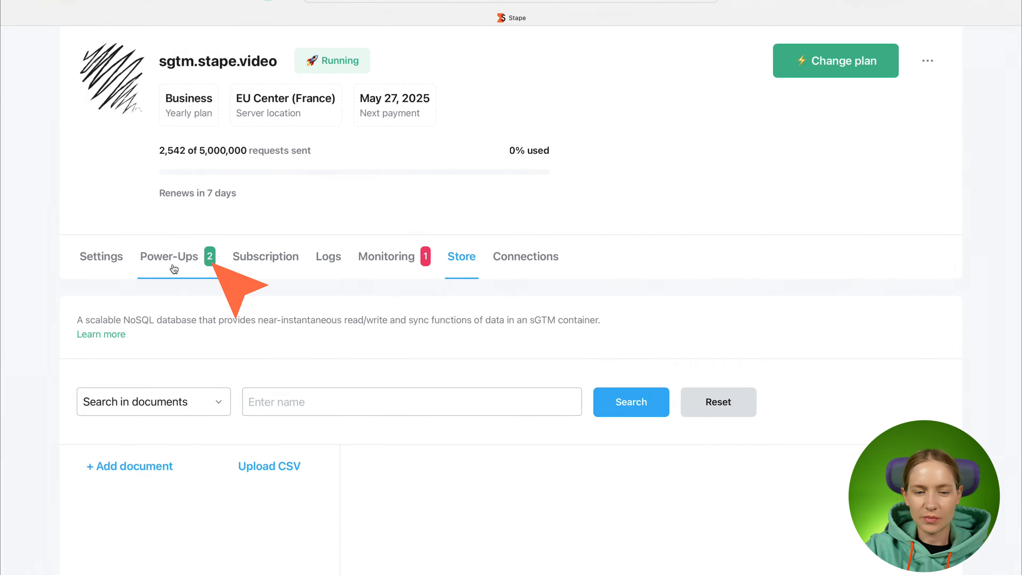
# Switch to the Stape container's Power-Ups, locate the User ID power-up and open its configuration.
pyautogui.click(174, 268)
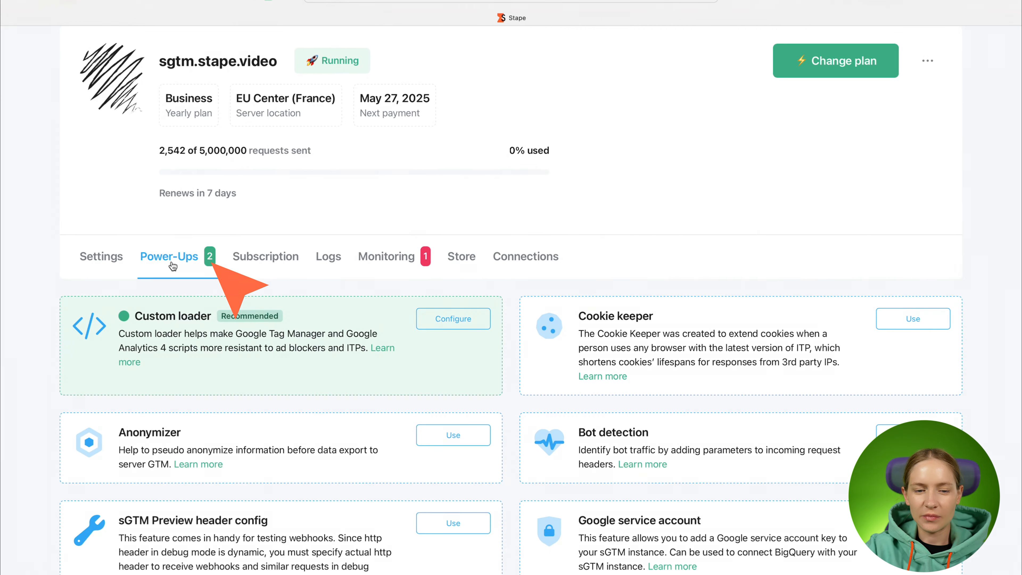
pyautogui.scroll(-9, 445, 369)
pyautogui.scroll(-2, 725, 432)
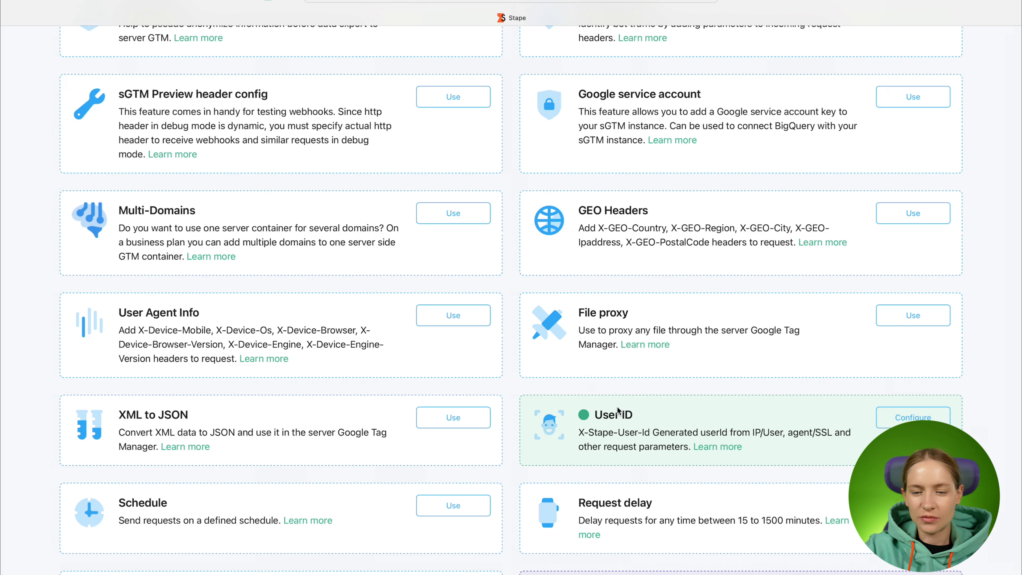
pyautogui.scroll(8, 620, 318)
pyautogui.scroll(-9, 215, 133)
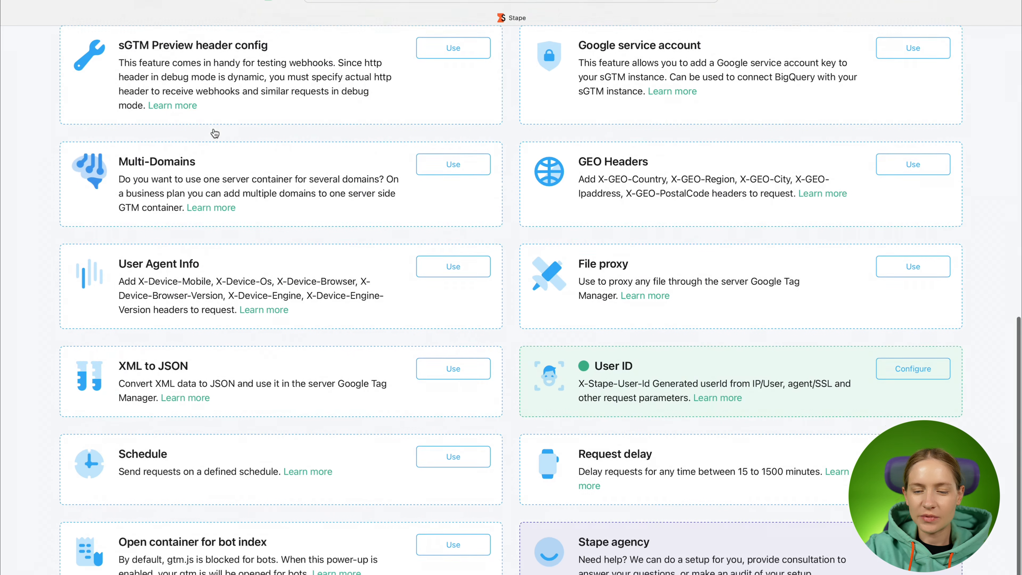
pyautogui.scroll(1, 214, 133)
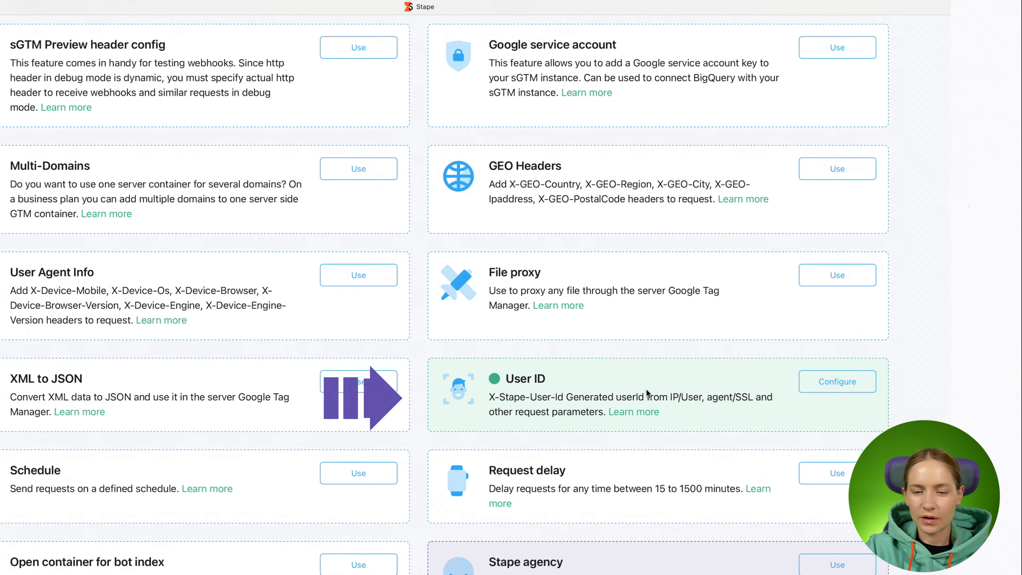
pyautogui.click(801, 386)
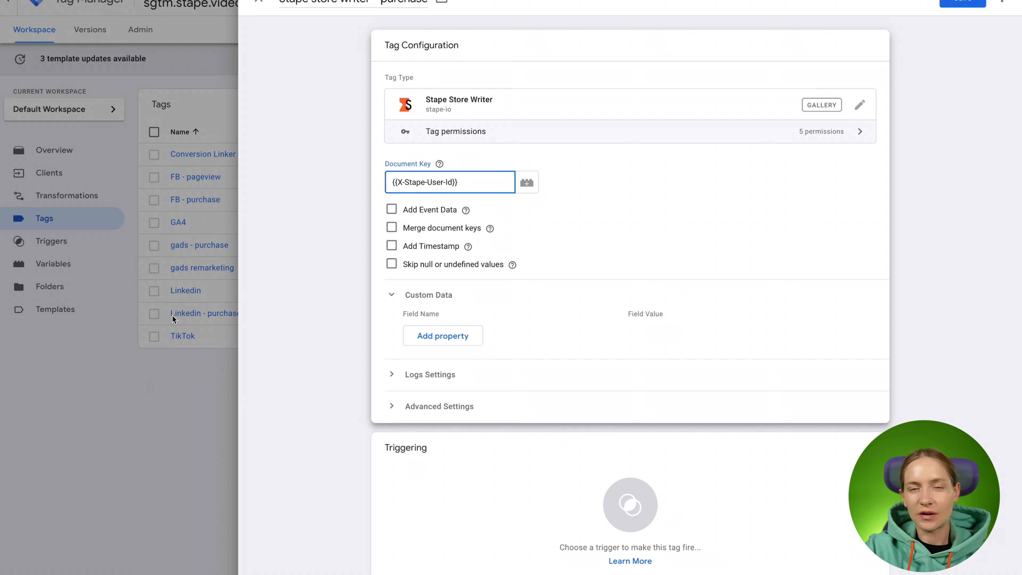
# In the Tag Manager tag, enable Add Event Data, Merge document keys and Add Timestamp, and add a blank Custom Data property.
pyautogui.click(393, 212)
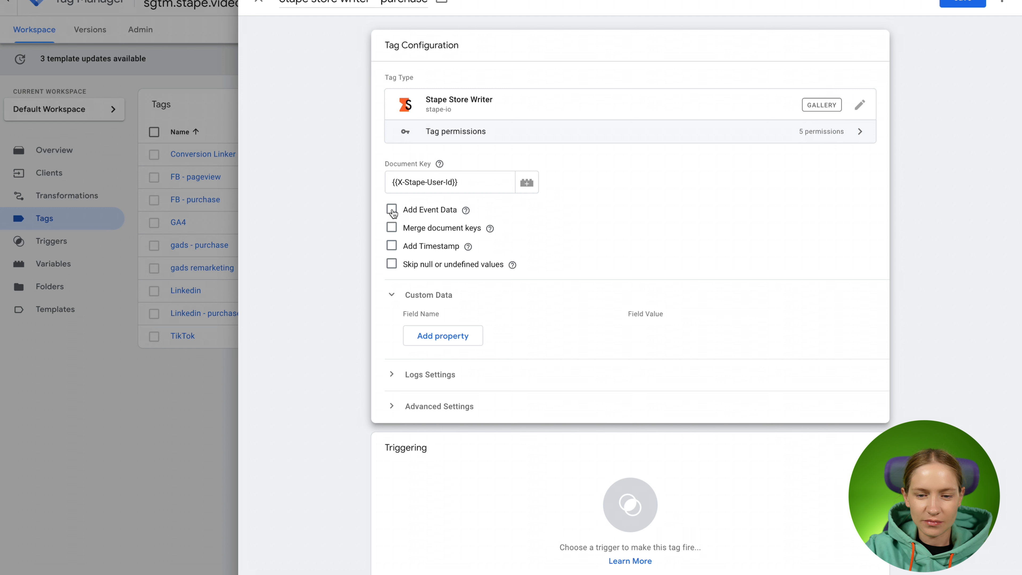
pyautogui.click(391, 210)
pyautogui.click(391, 227)
pyautogui.click(391, 245)
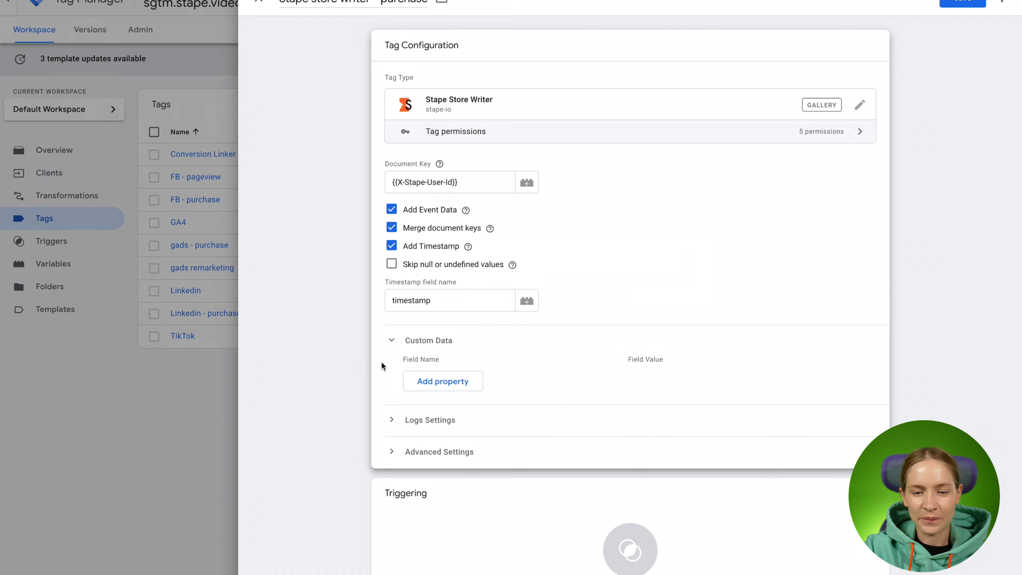
pyautogui.scroll(-1, 383, 363)
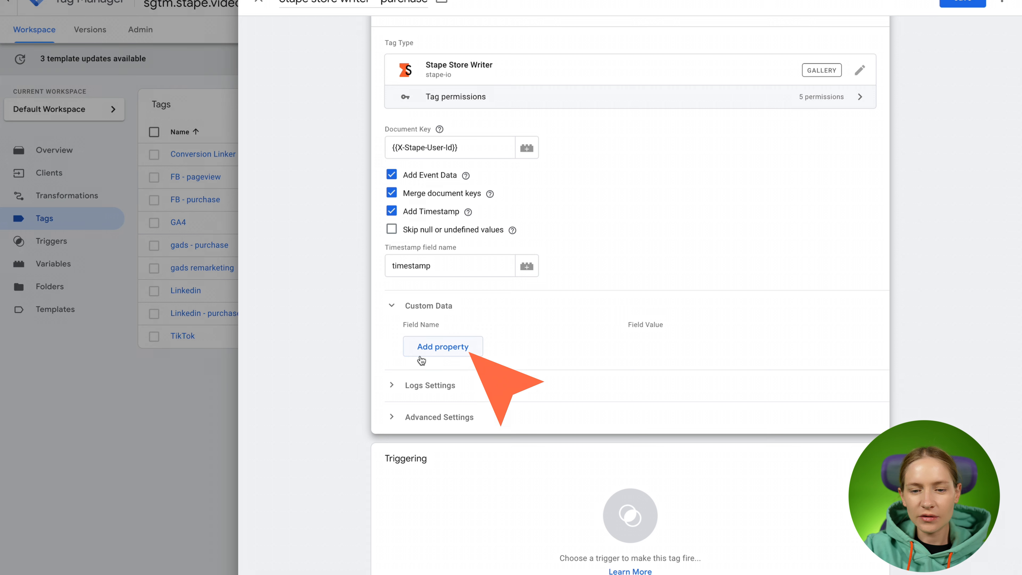
pyautogui.click(422, 360)
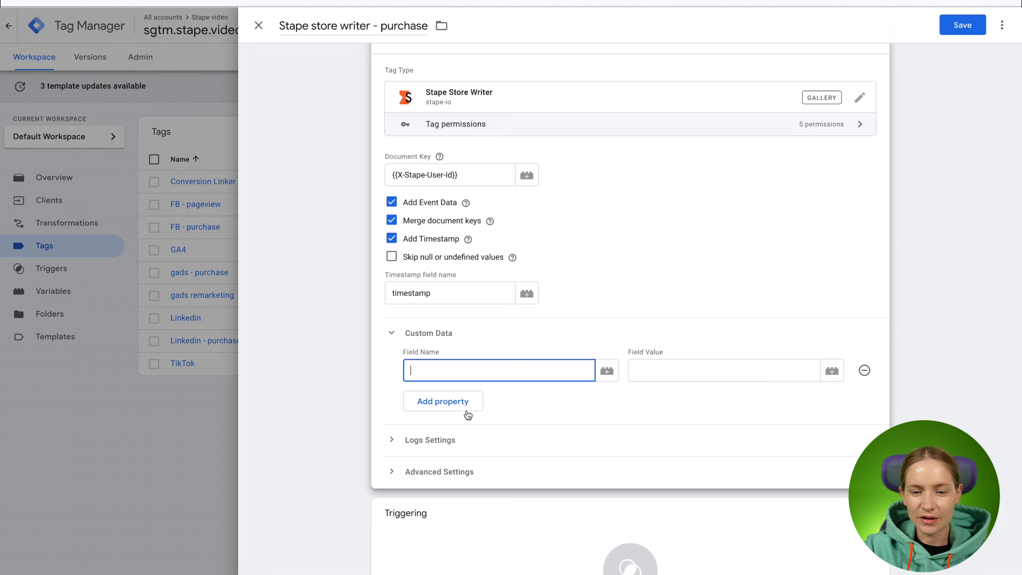
# Assign the GA4 - purchase firing trigger to the tag, recheck its configuration and save it.
pyautogui.click(516, 561)
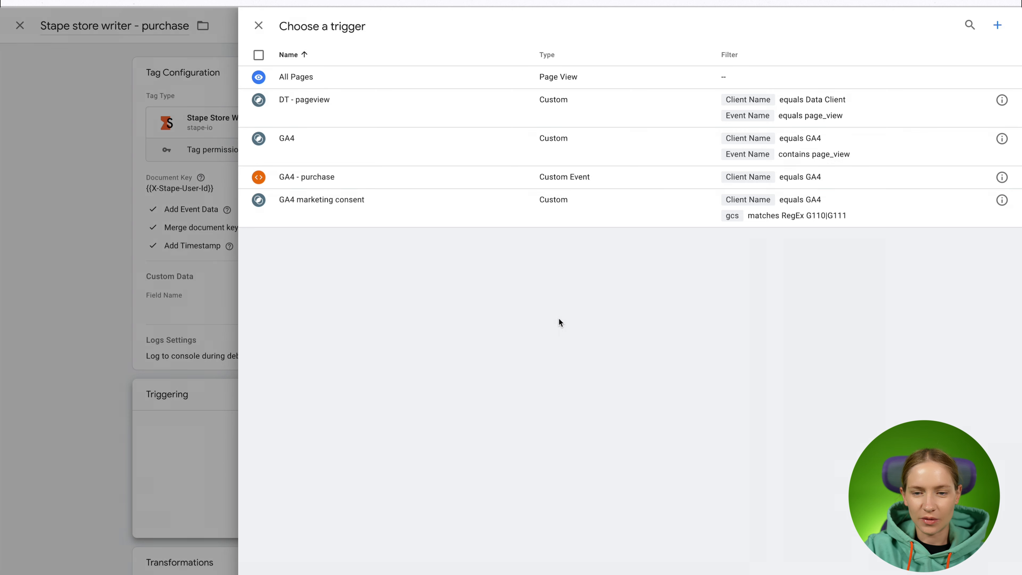
pyautogui.click(545, 181)
pyautogui.click(957, 28)
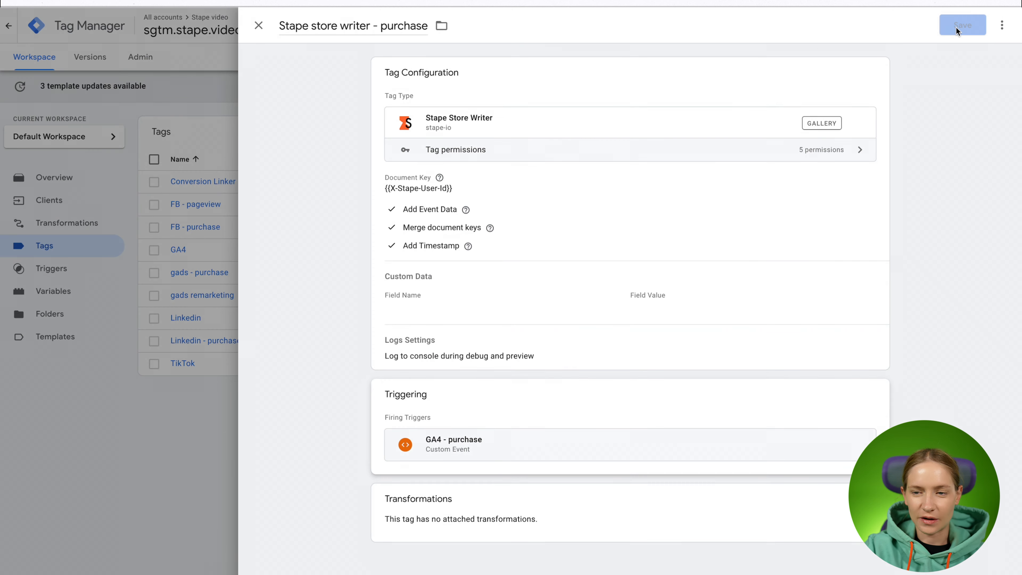
pyautogui.click(865, 404)
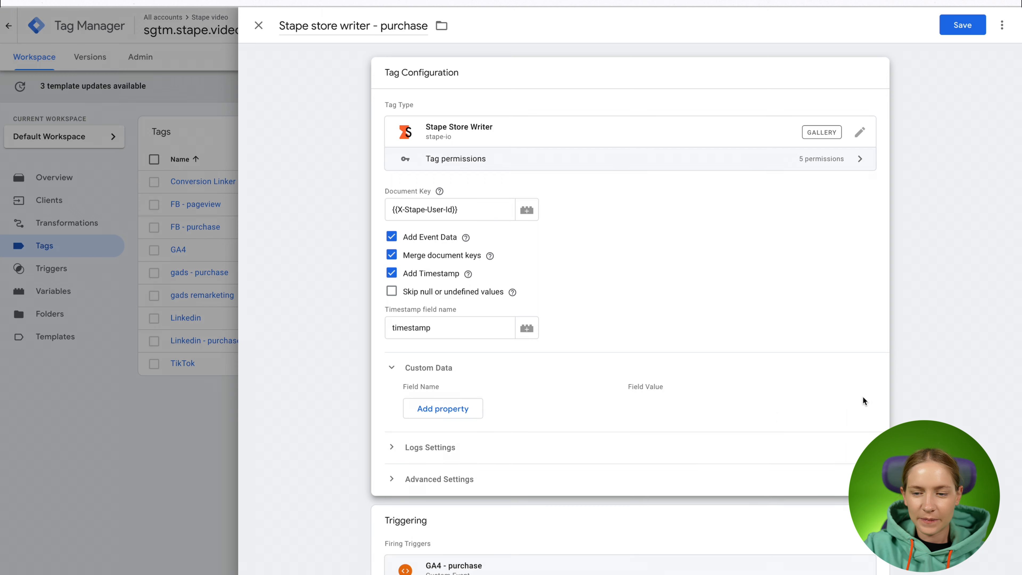
pyautogui.click(961, 27)
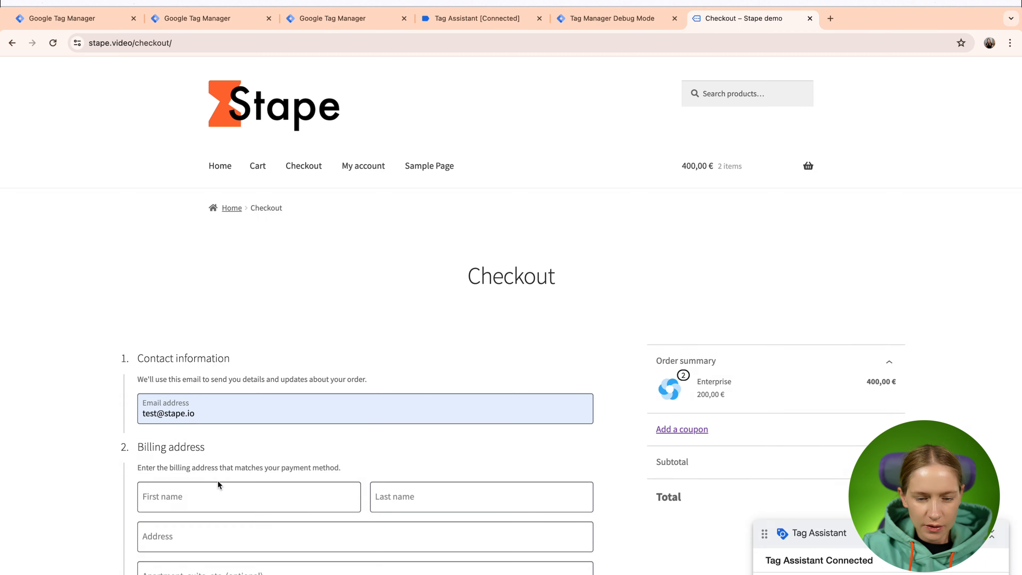
# On the Stape demo store's checkout page, fill in the billing details and place the test order.
pyautogui.click(218, 493)
pyautogui.click(283, 548)
pyautogui.scroll(-4, 283, 548)
pyautogui.click(249, 420)
pyautogui.write('123')
pyautogui.click(217, 500)
pyautogui.write('12345')
pyautogui.scroll(-6, 482, 535)
pyautogui.scroll(-1, 484, 403)
pyautogui.click(484, 507)
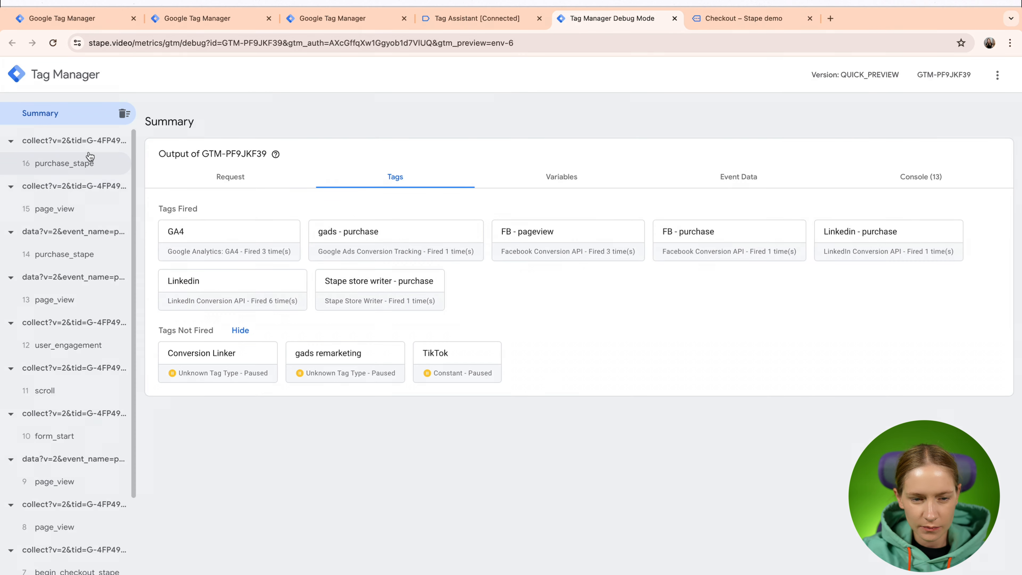
# Examine the Stape store writer - purchase tag under the debugged purchase_stape event, and review the document's fields in Stape Store.
pyautogui.click(64, 163)
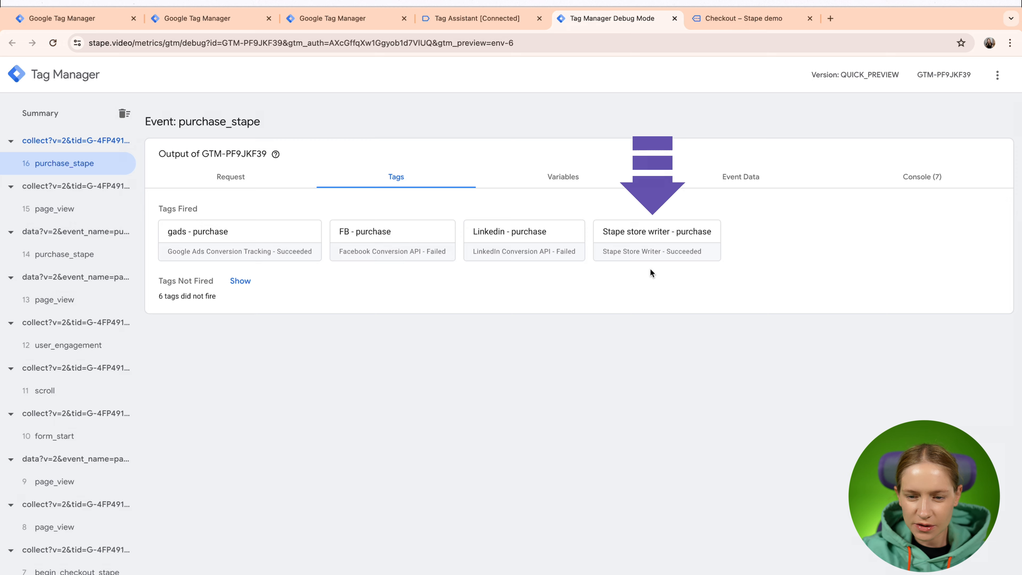
pyautogui.click(680, 258)
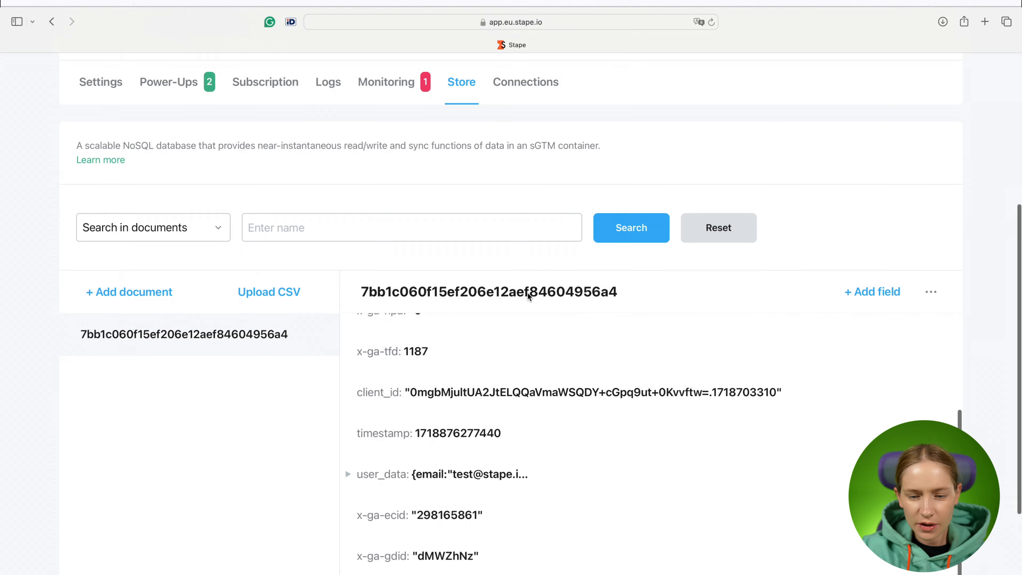
pyautogui.scroll(-5, 527, 292)
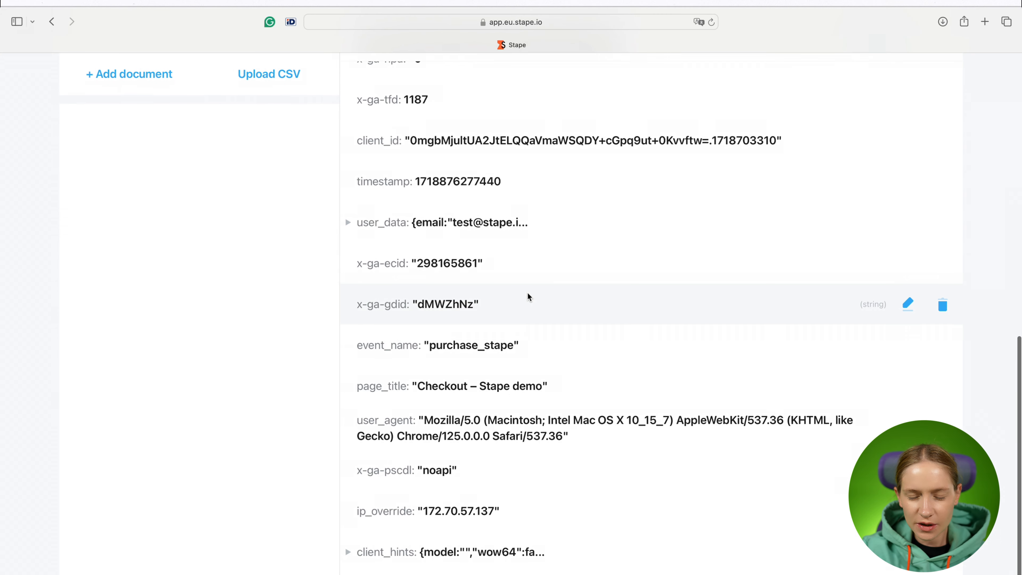
# Examine the remaining fields of the purchase document in Stape Store, expanding the user_data object to view its contents.
pyautogui.scroll(-15, 527, 292)
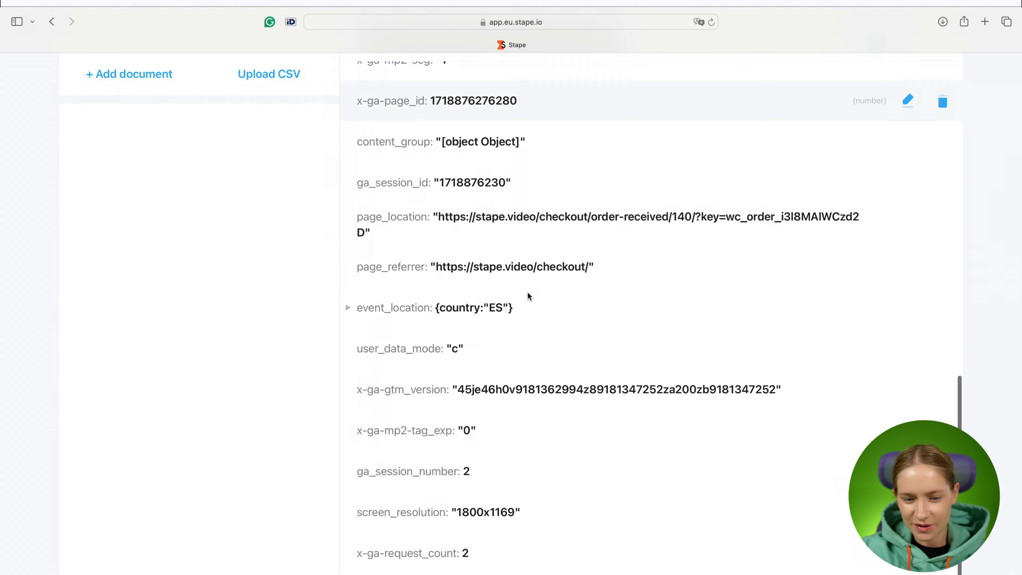
pyautogui.scroll(-4, 528, 296)
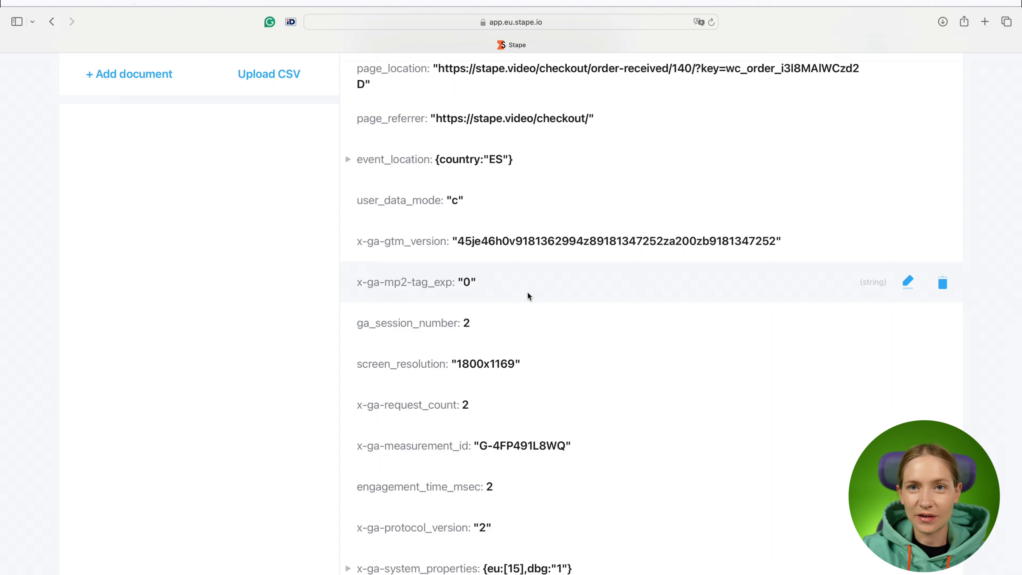
pyautogui.scroll(18, 529, 297)
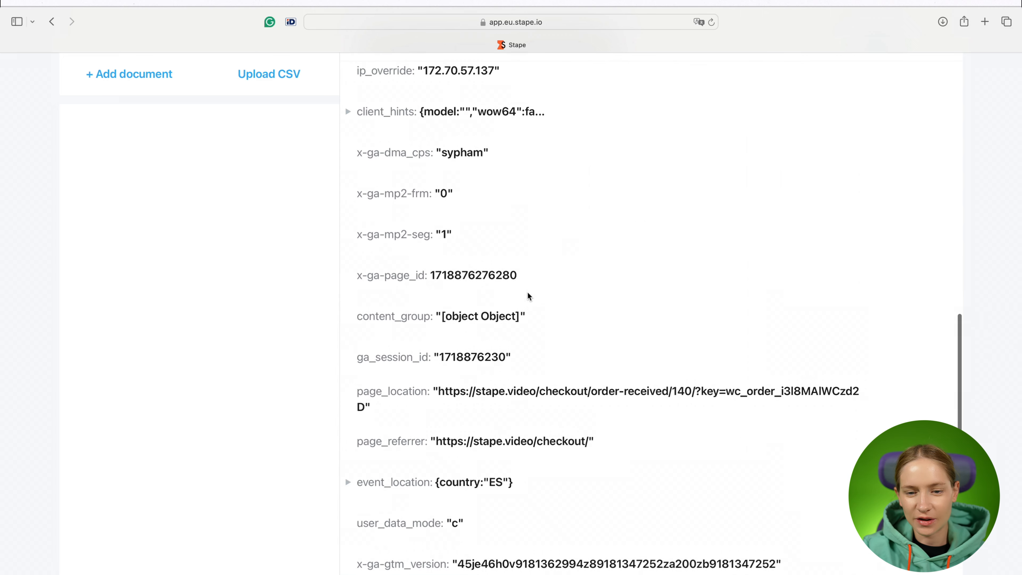
pyautogui.scroll(10, 386, 393)
pyautogui.click(424, 501)
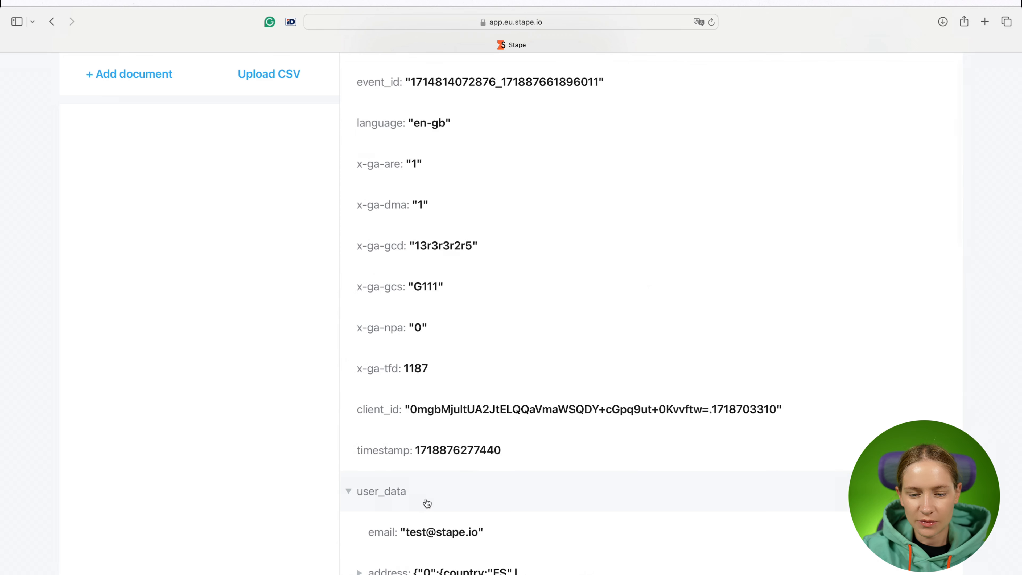
pyautogui.scroll(-20, 362, 499)
pyautogui.scroll(-11, 371, 417)
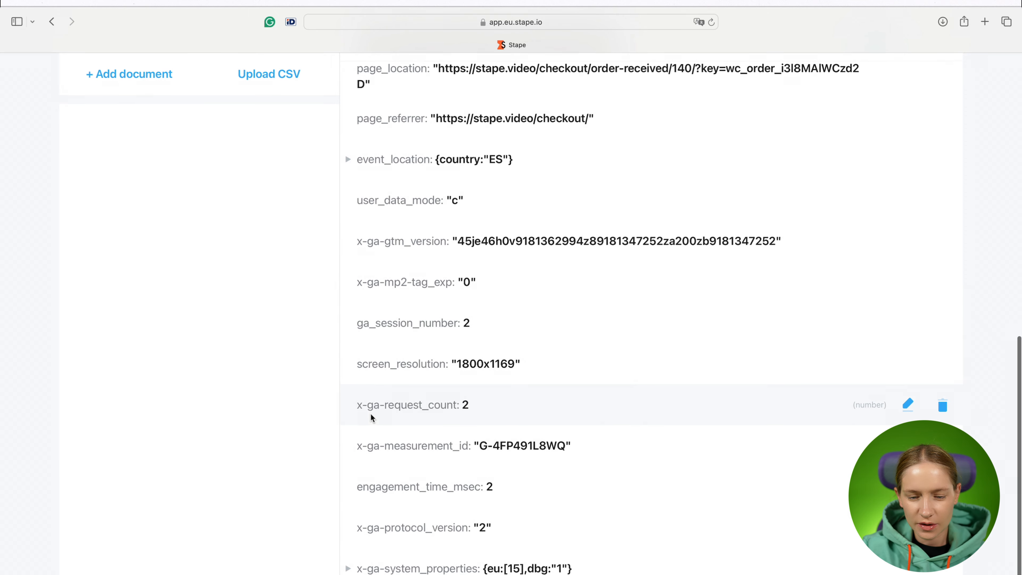
pyautogui.scroll(15, 371, 414)
pyautogui.scroll(10, 370, 413)
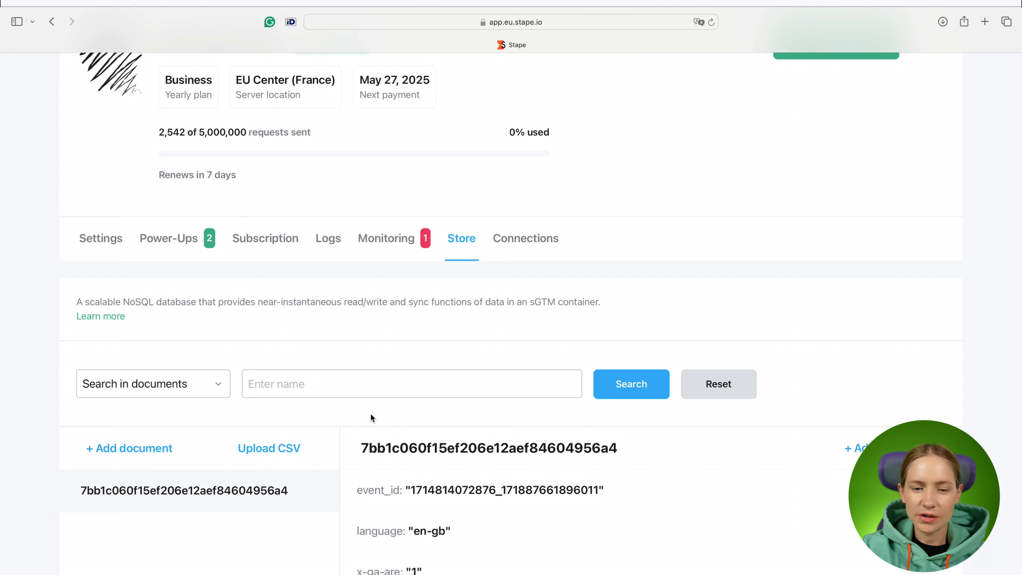
pyautogui.scroll(-10, 371, 414)
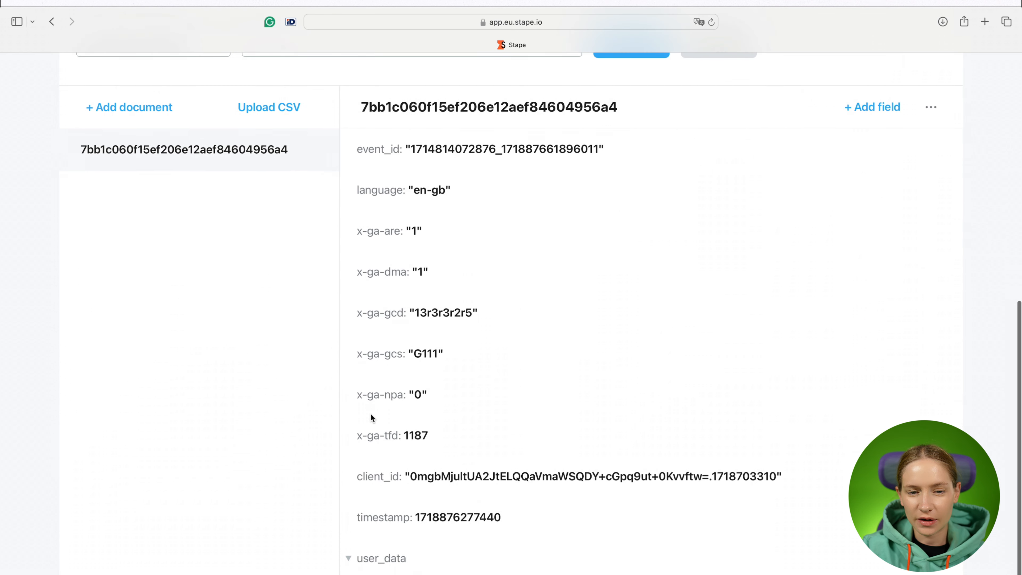
pyautogui.scroll(-2, 370, 415)
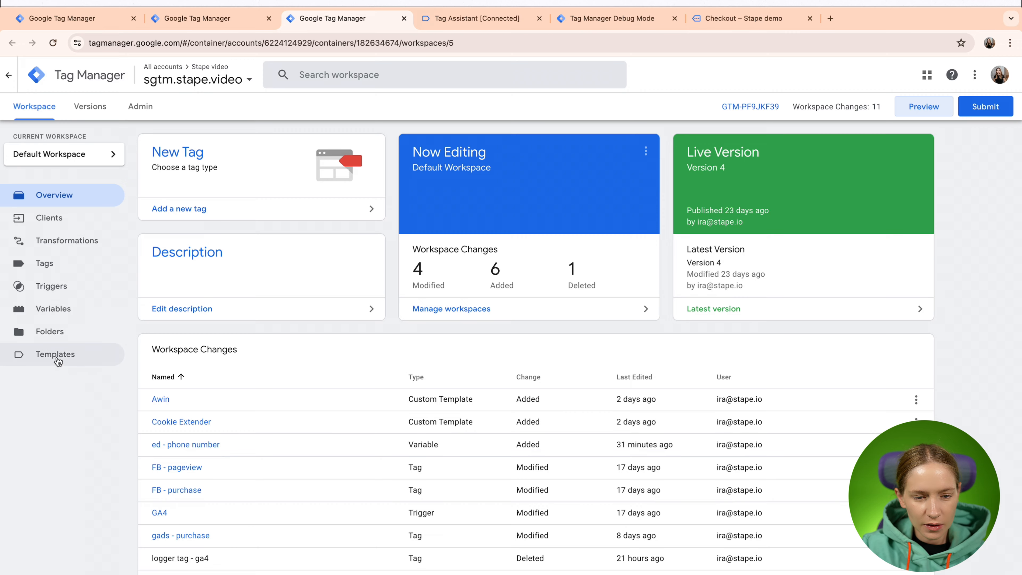
# In the Tag Manager server container, import the Stape Store Lookup variable template from the Community Template Gallery into the workspace.
pyautogui.click(55, 354)
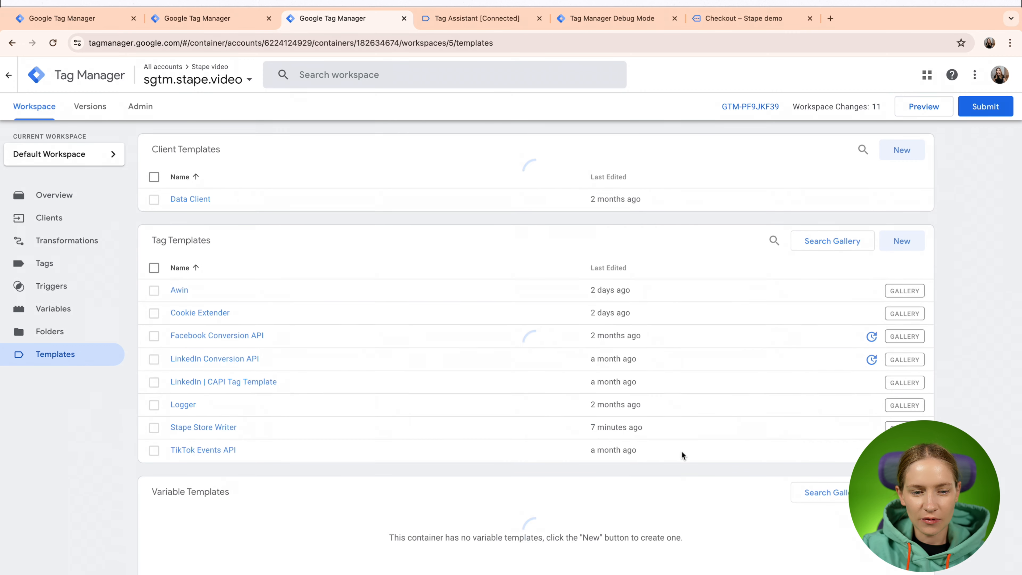
pyautogui.click(709, 494)
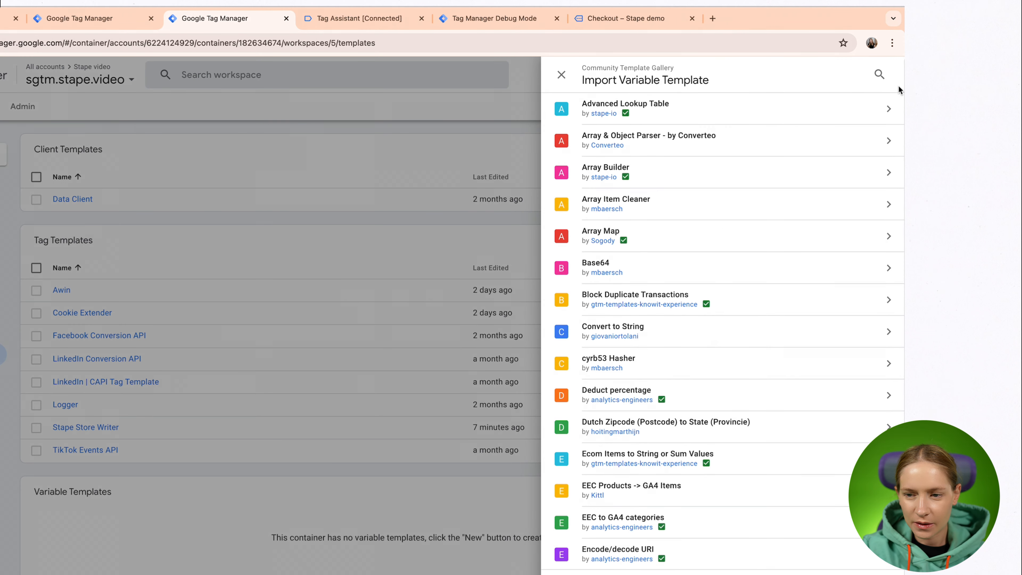
pyautogui.click(879, 75)
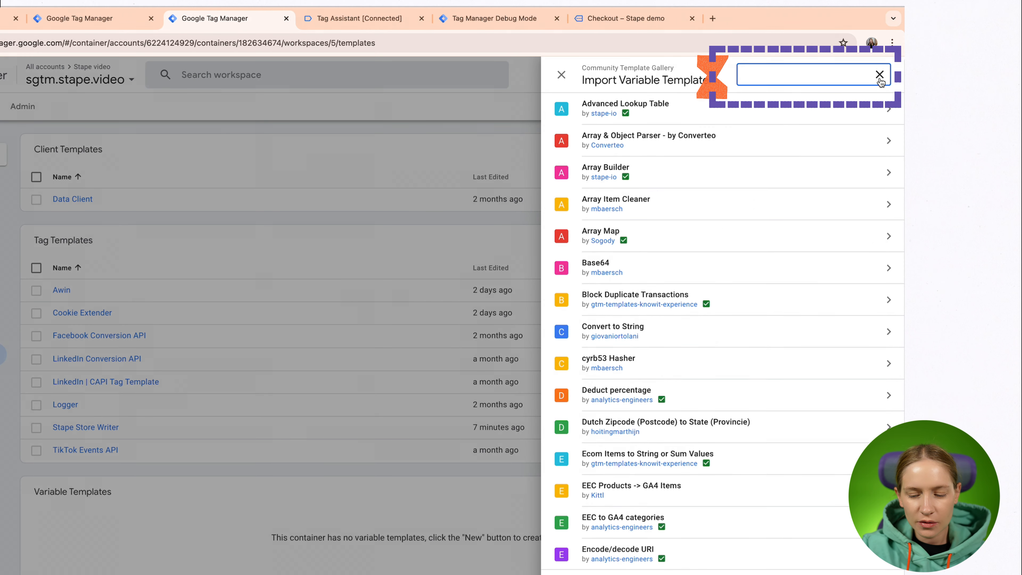
pyautogui.write('look')
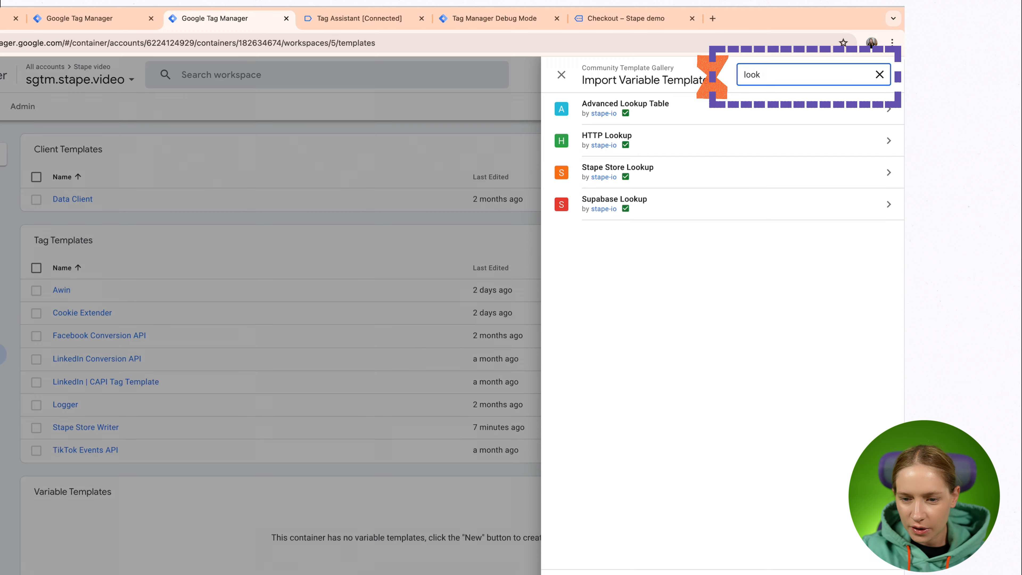
pyautogui.click(648, 169)
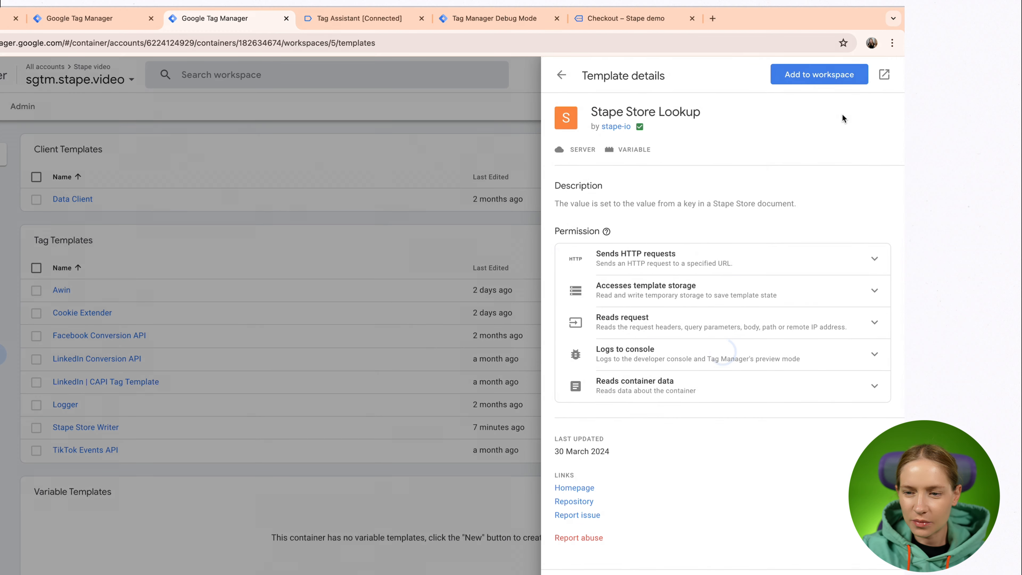
pyautogui.click(832, 83)
pyautogui.click(546, 379)
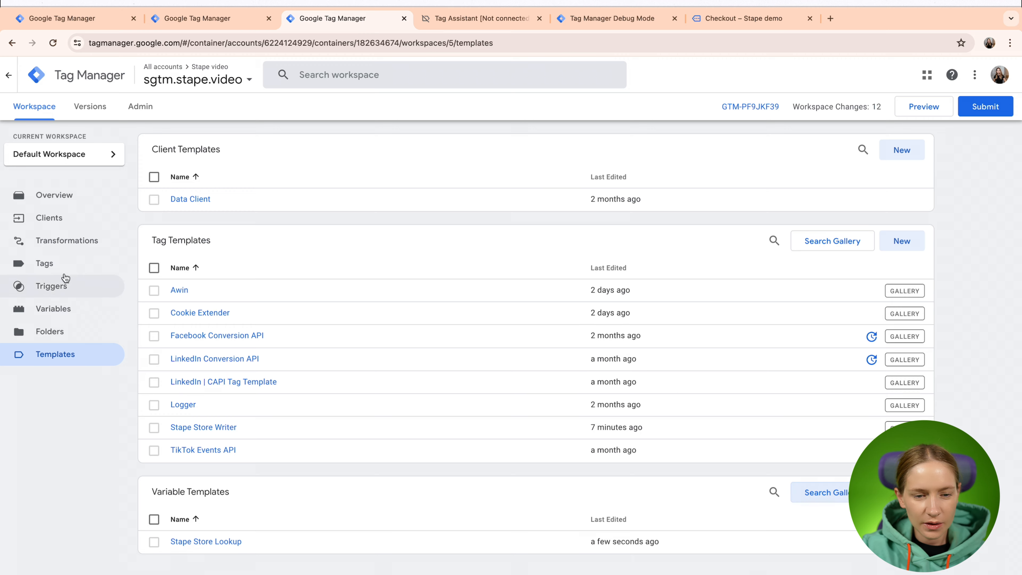
# Create a user-defined variable of type Stape Store Lookup using Document Path, with {{X-Stape-User-Id}} as the Document ID.
pyautogui.click(66, 264)
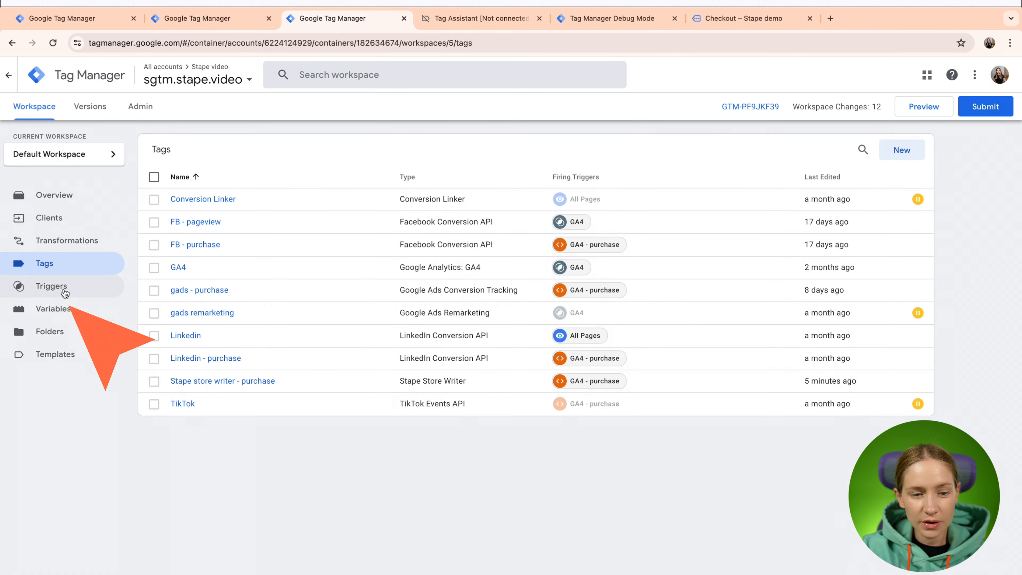
pyautogui.click(65, 308)
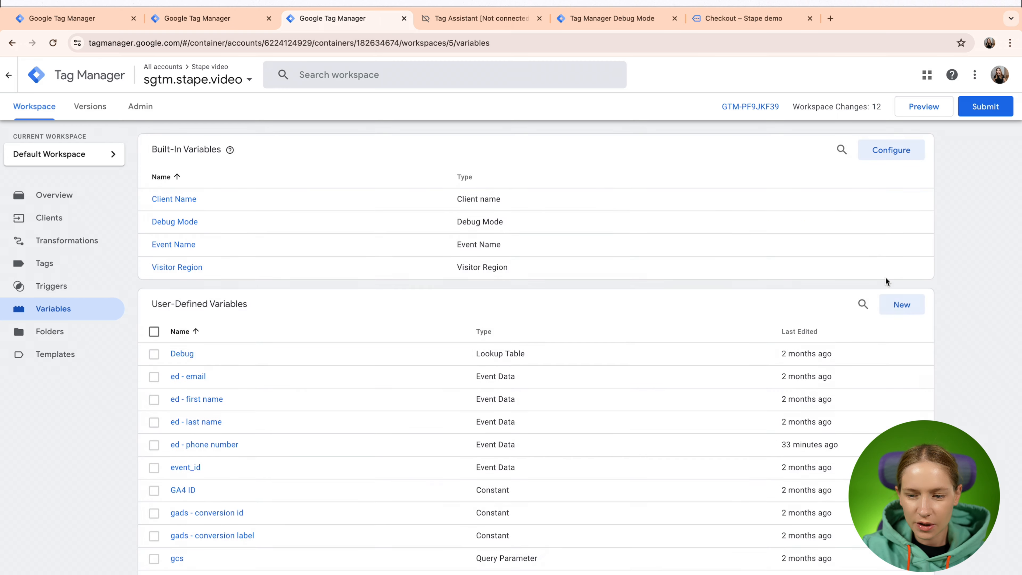
pyautogui.click(903, 303)
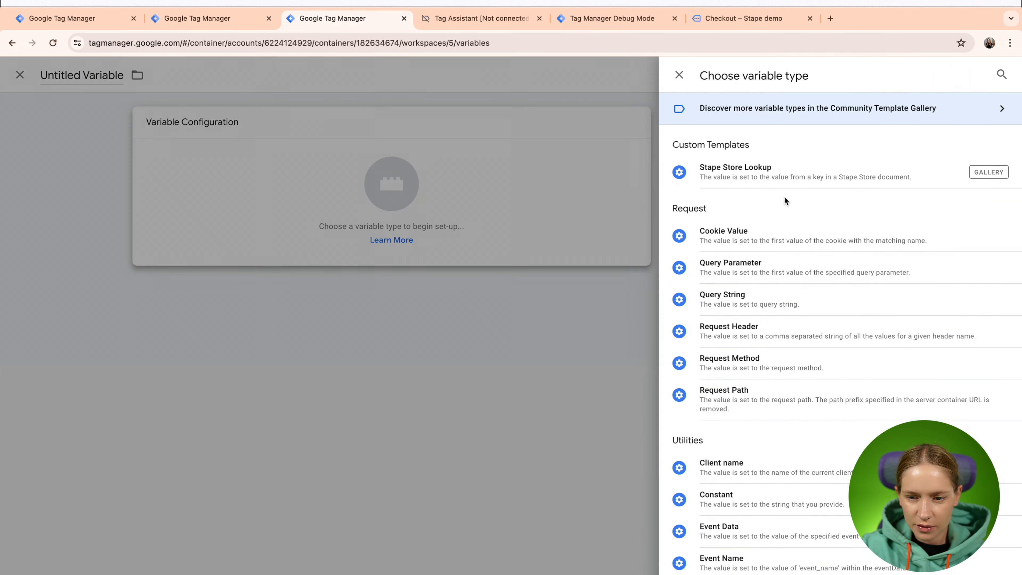
pyautogui.click(786, 200)
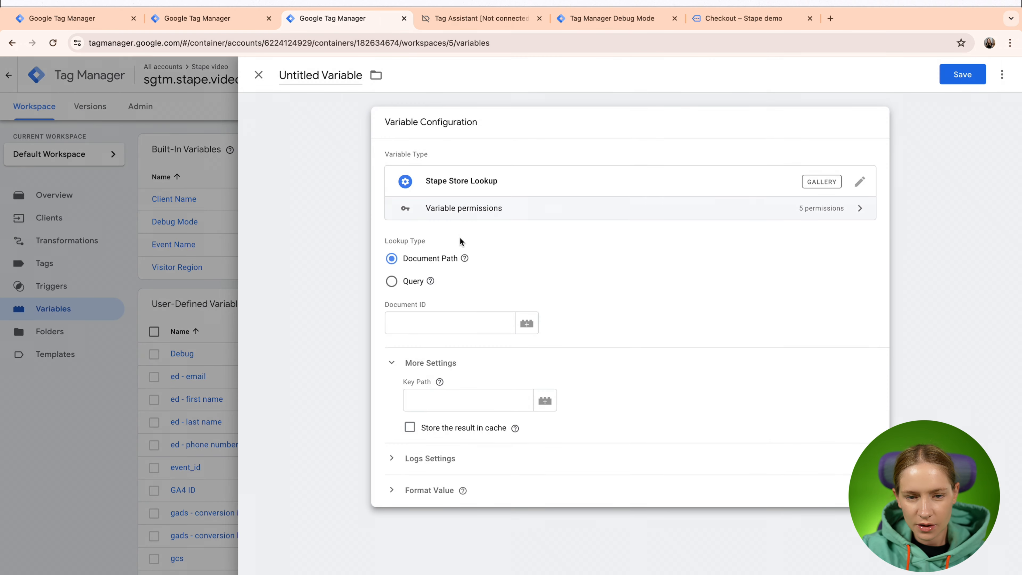
pyautogui.click(433, 323)
pyautogui.write('{{')
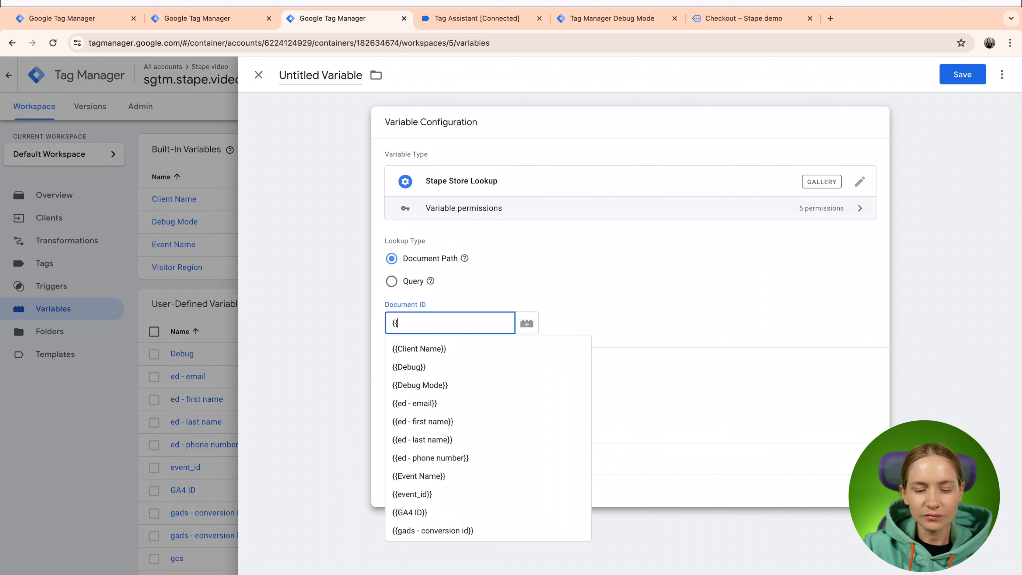
pyautogui.write('us')
pyautogui.click(424, 367)
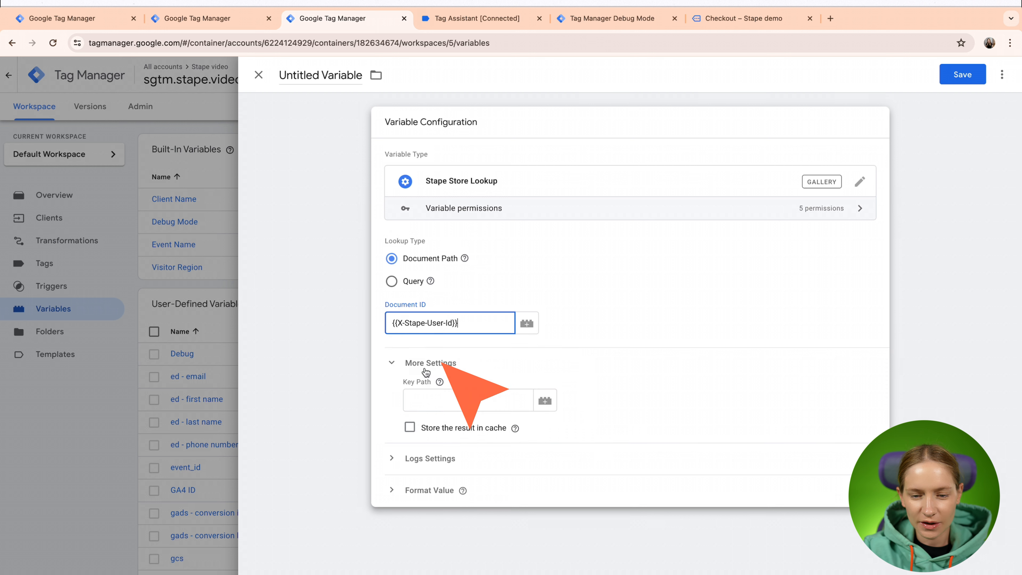
# Check the user_data structure in the Stape Store document and set the lookup variable's Key Path to user_data.email.
pyautogui.click(328, 81)
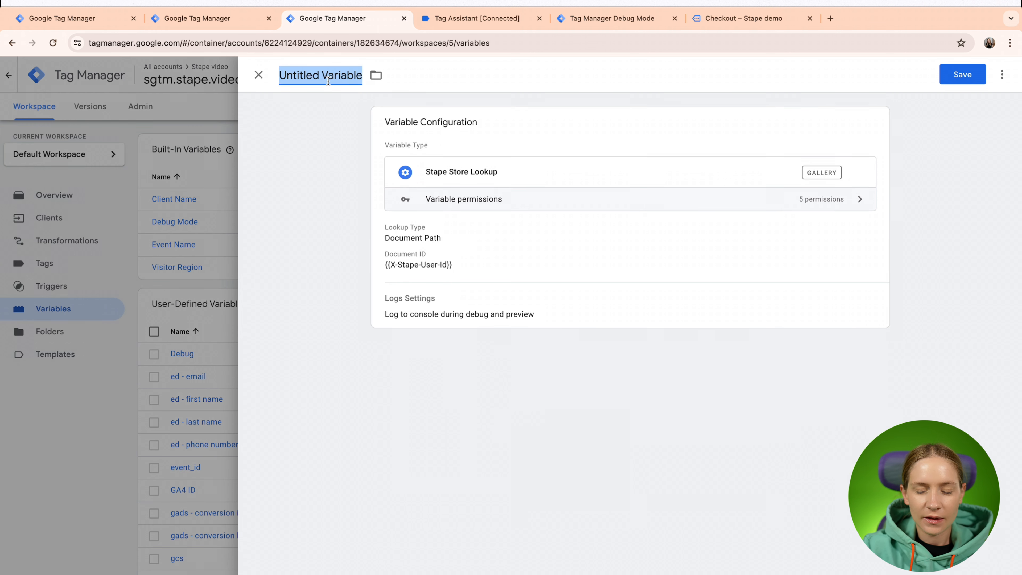
pyautogui.click(518, 230)
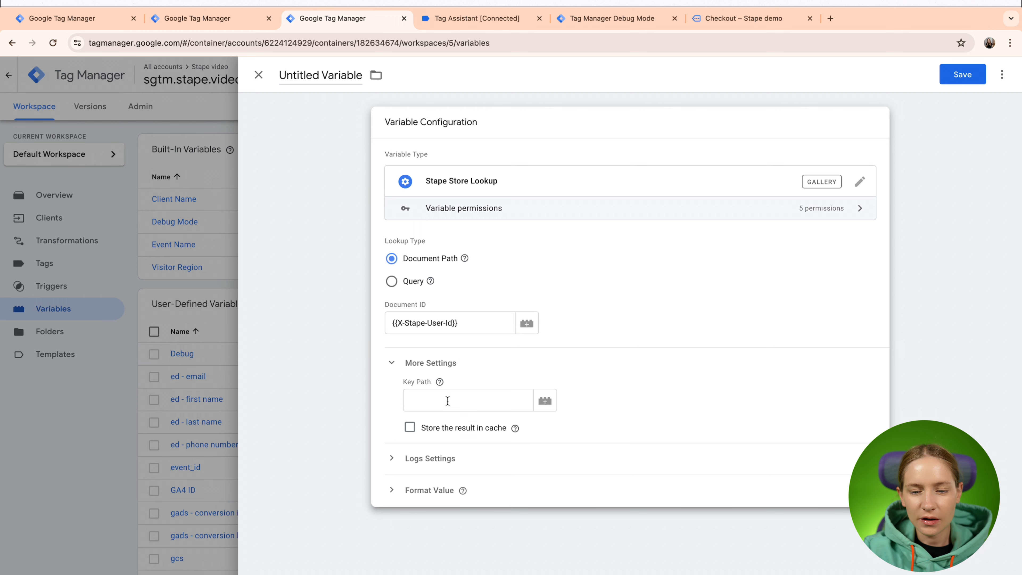
pyautogui.moveTo(439, 383)
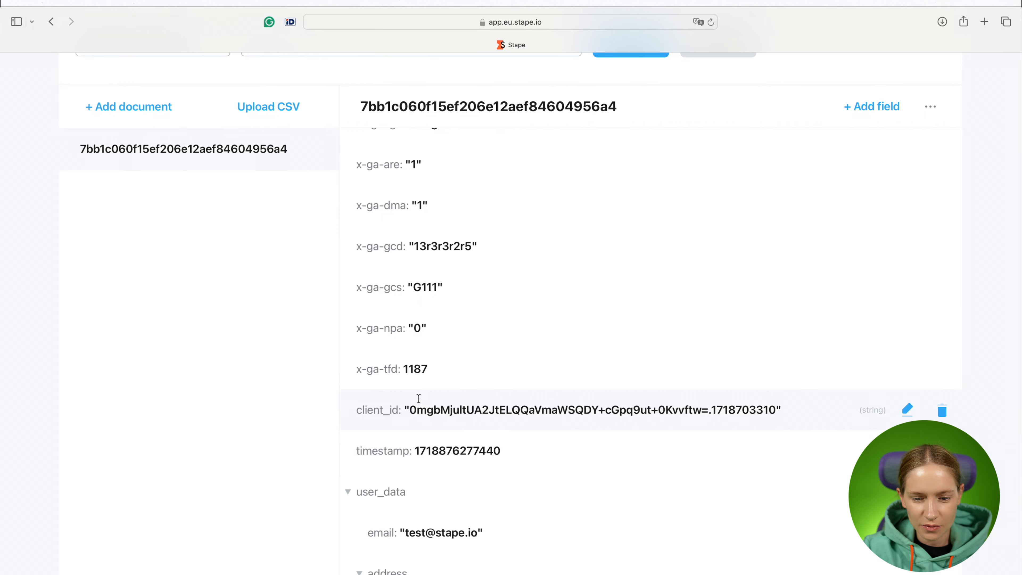
pyautogui.scroll(-2, 417, 401)
pyautogui.click(382, 449)
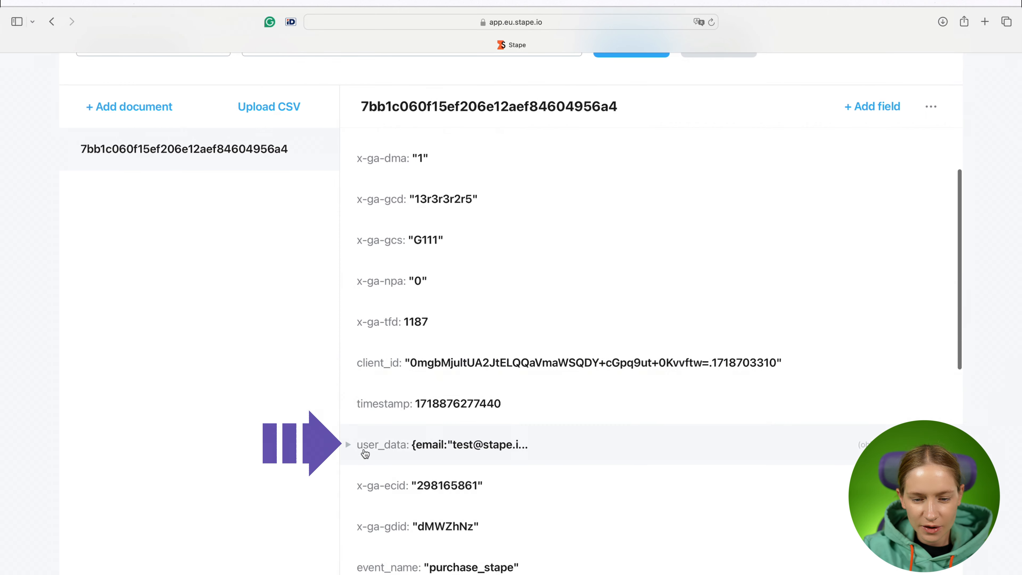
pyautogui.click(355, 451)
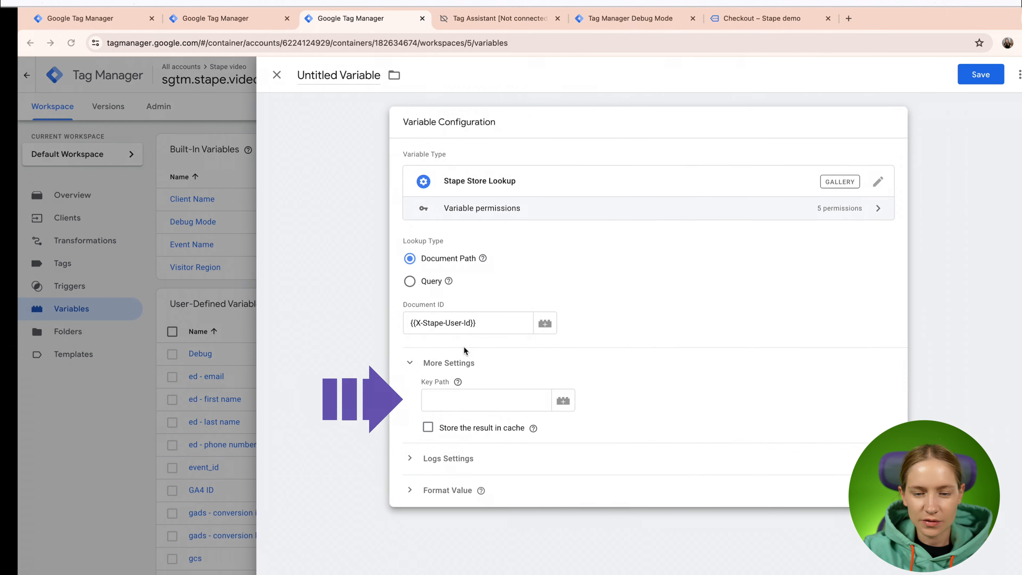
pyautogui.click(450, 404)
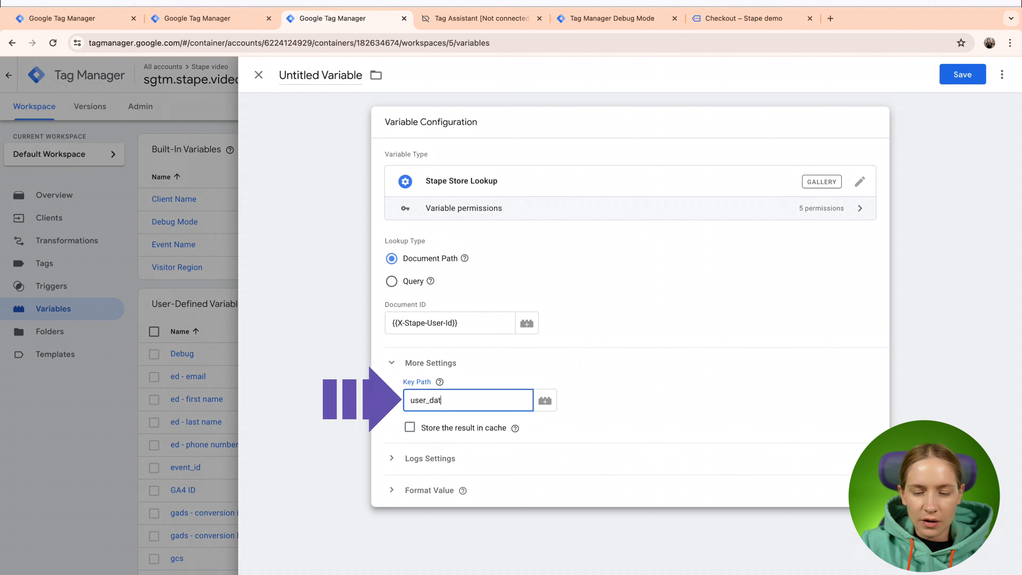
pyautogui.write('email')
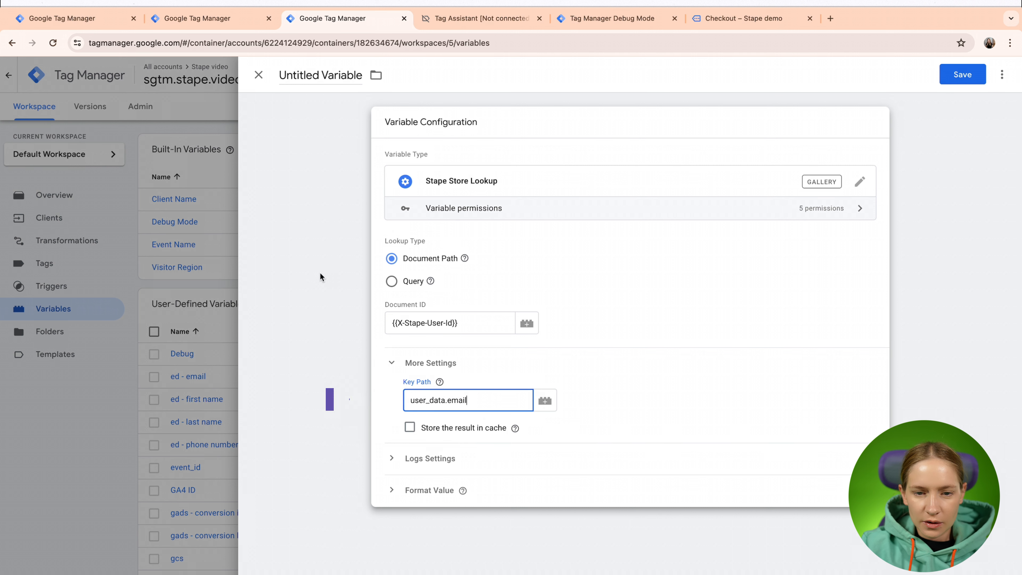
# Name the variable "st lookup - email" and save it.
pyautogui.click(309, 75)
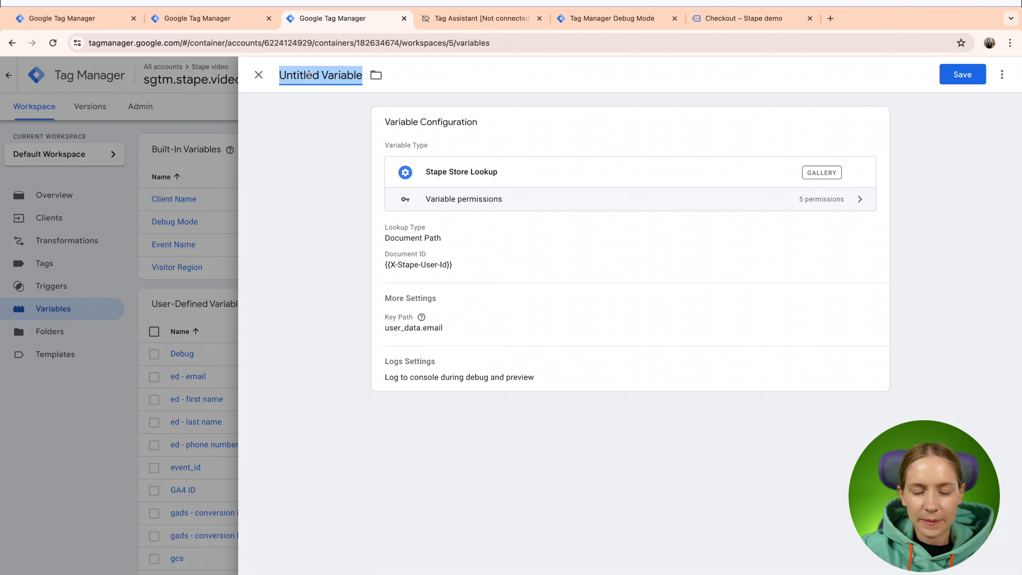
pyautogui.write('st')
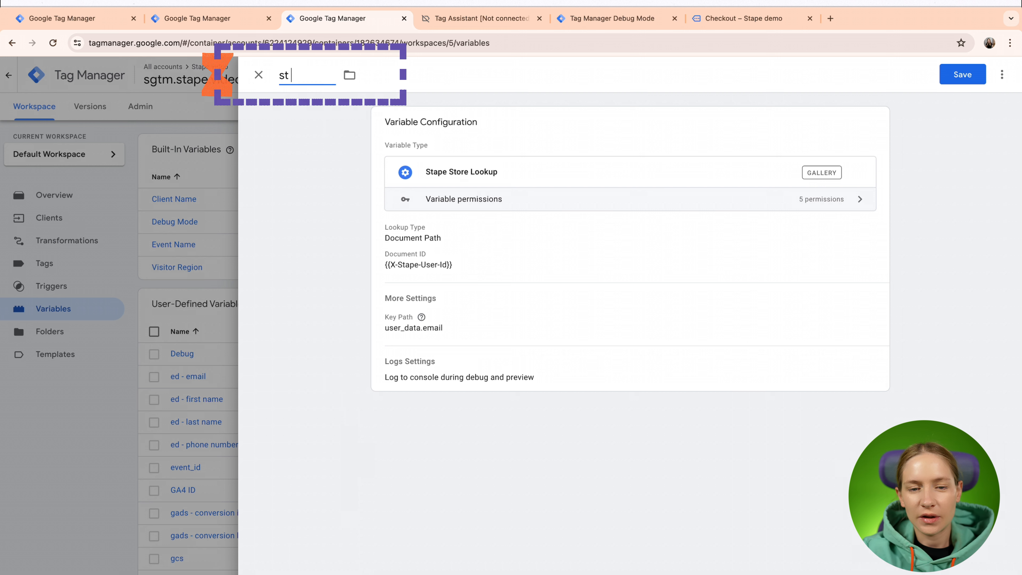
pyautogui.write(' lookup -')
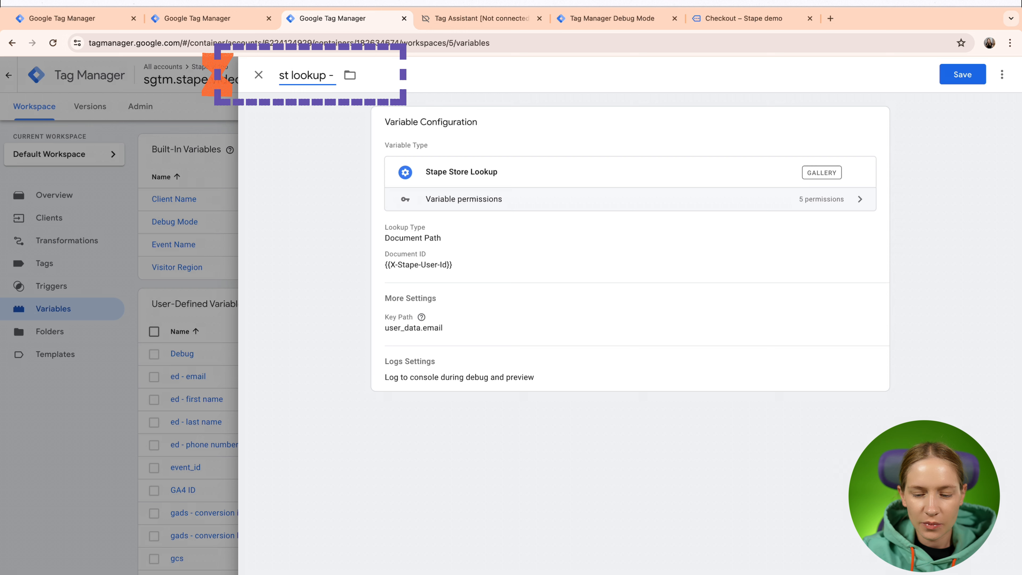
pyautogui.write(' email')
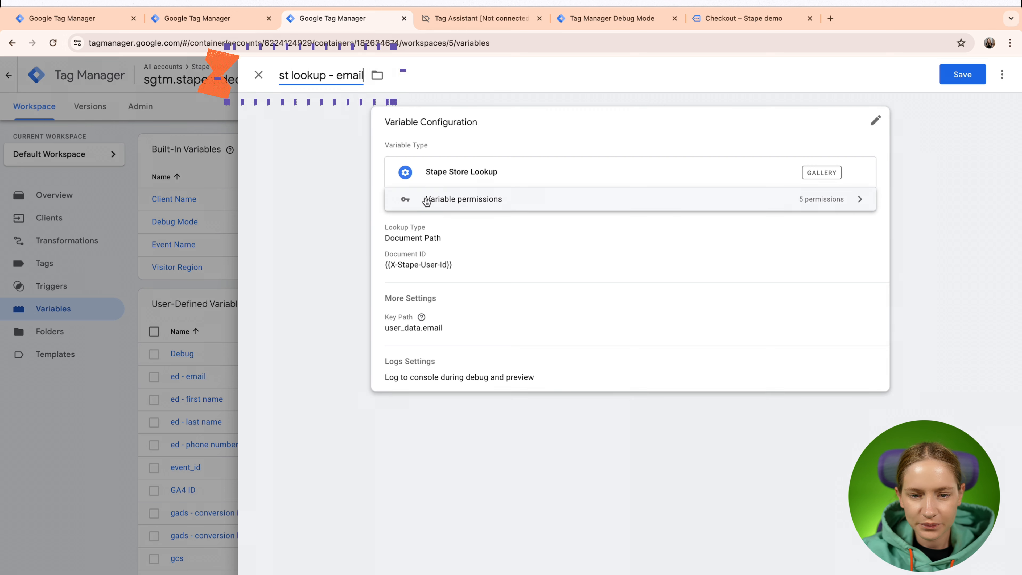
pyautogui.click(957, 80)
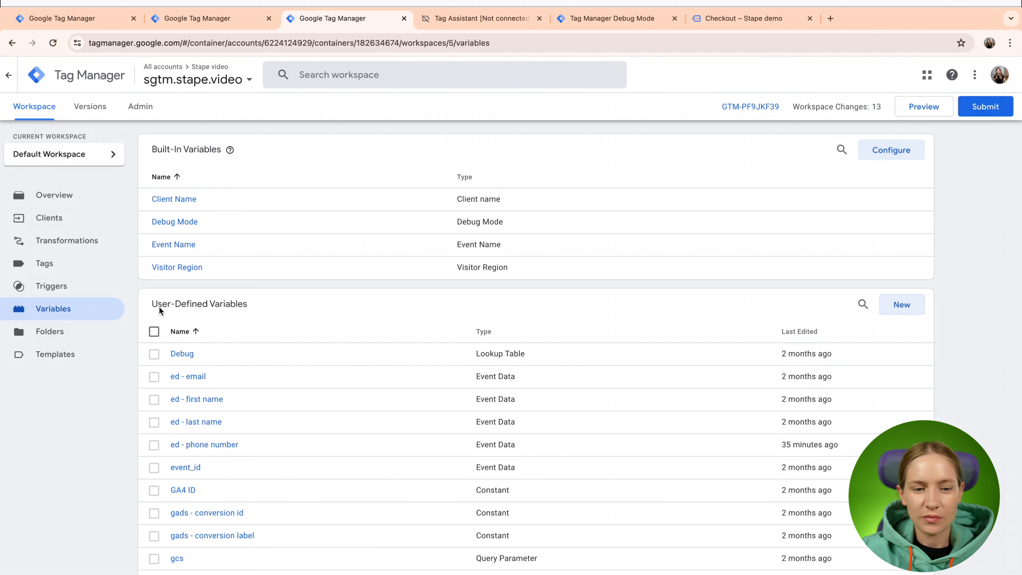
# Open the FB - pageview tag's configuration for editing and add an Email property under User Data.
pyautogui.click(44, 263)
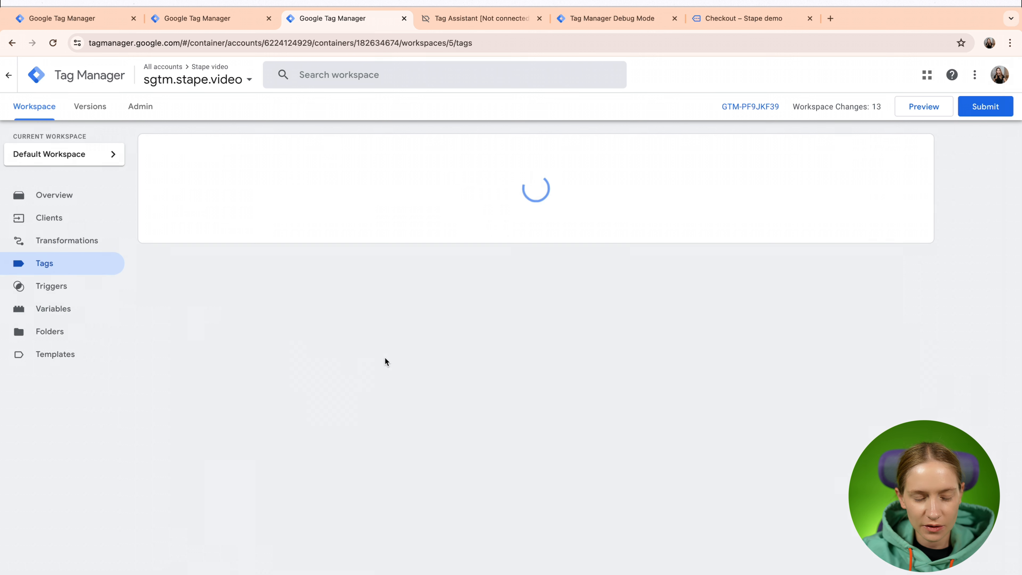
pyautogui.click(194, 222)
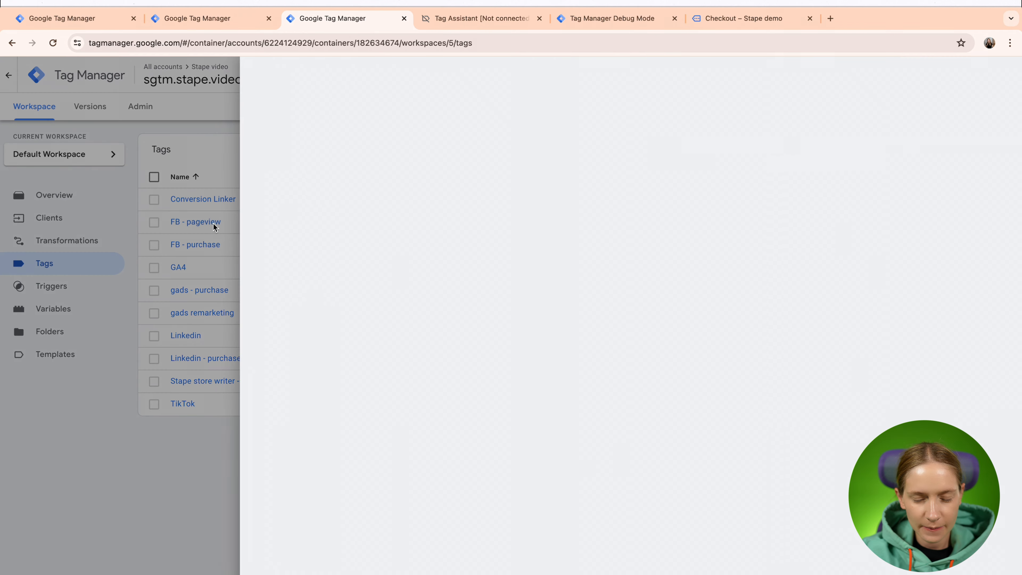
pyautogui.scroll(-3, 707, 457)
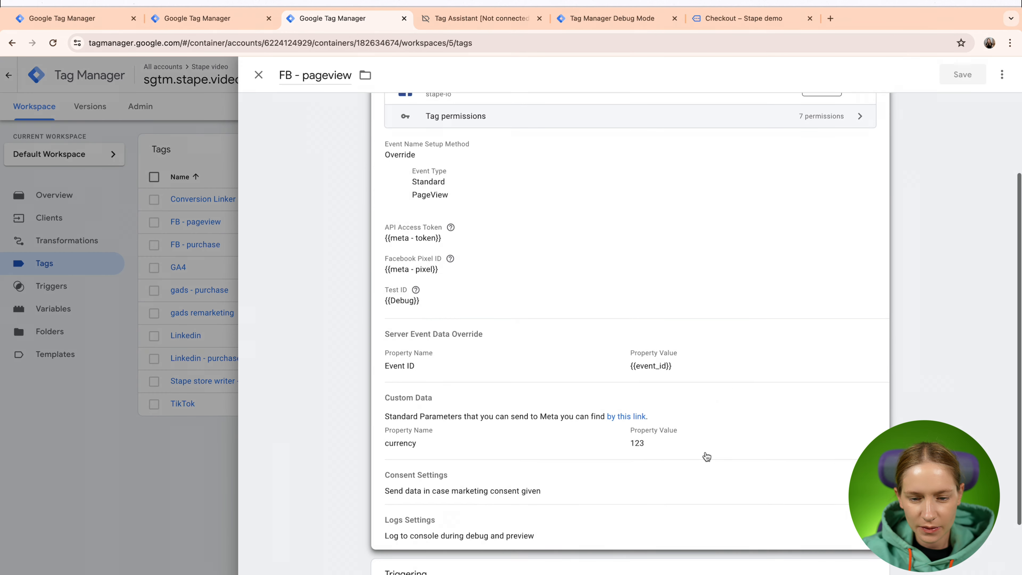
pyautogui.click(738, 391)
pyautogui.scroll(-5, 684, 374)
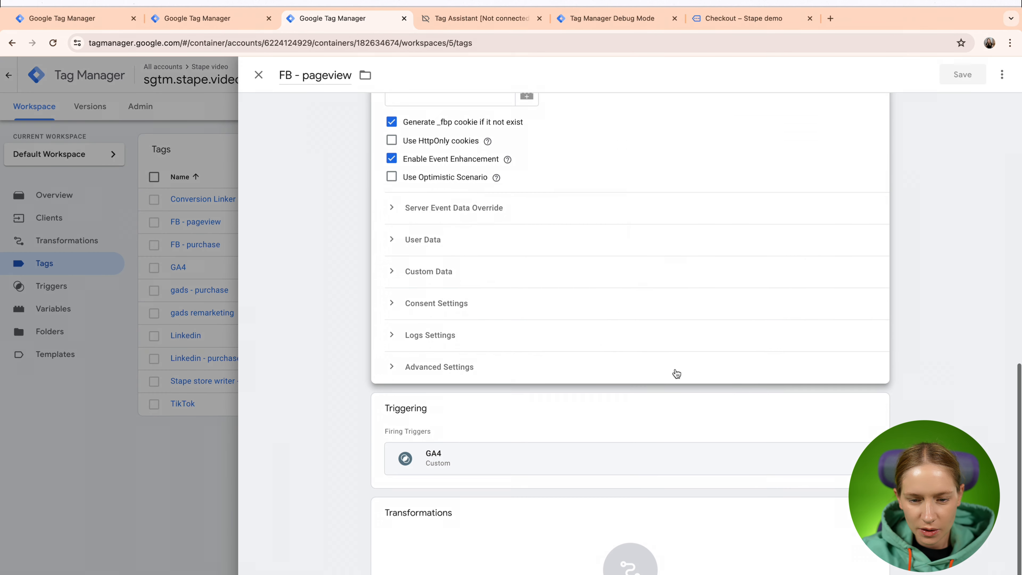
pyautogui.click(401, 241)
pyautogui.click(439, 280)
pyautogui.click(439, 277)
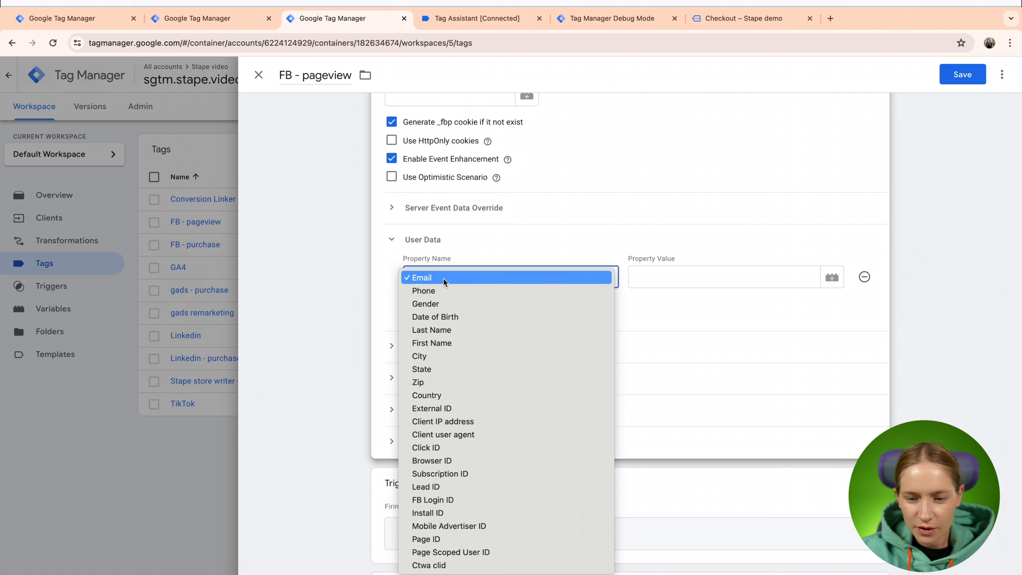
pyautogui.click(439, 278)
# Set the Email property's value to {{st lookup - email}} and save the FB - pageview tag.
pyautogui.click(639, 276)
pyautogui.write('{{')
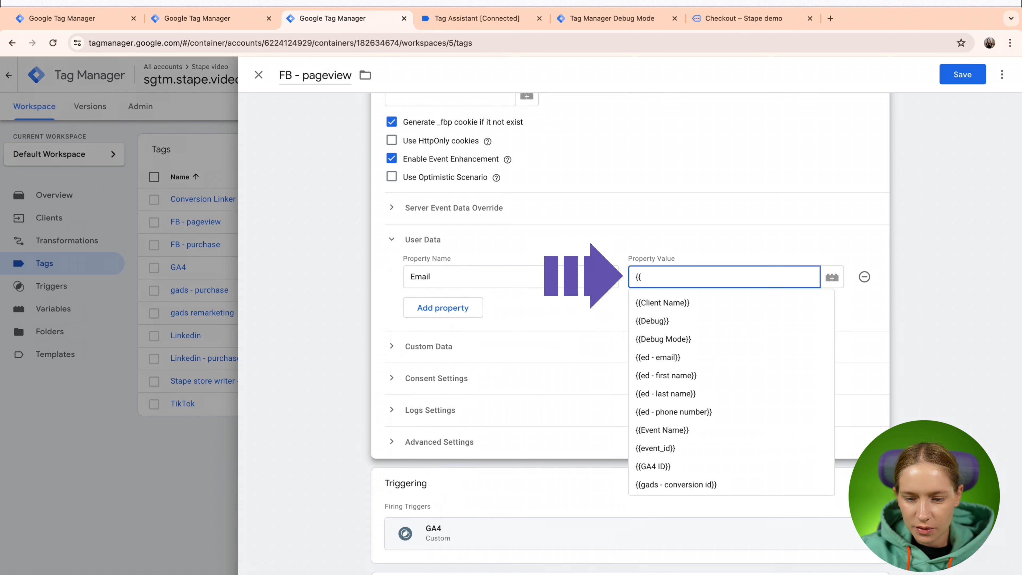
pyautogui.write('st')
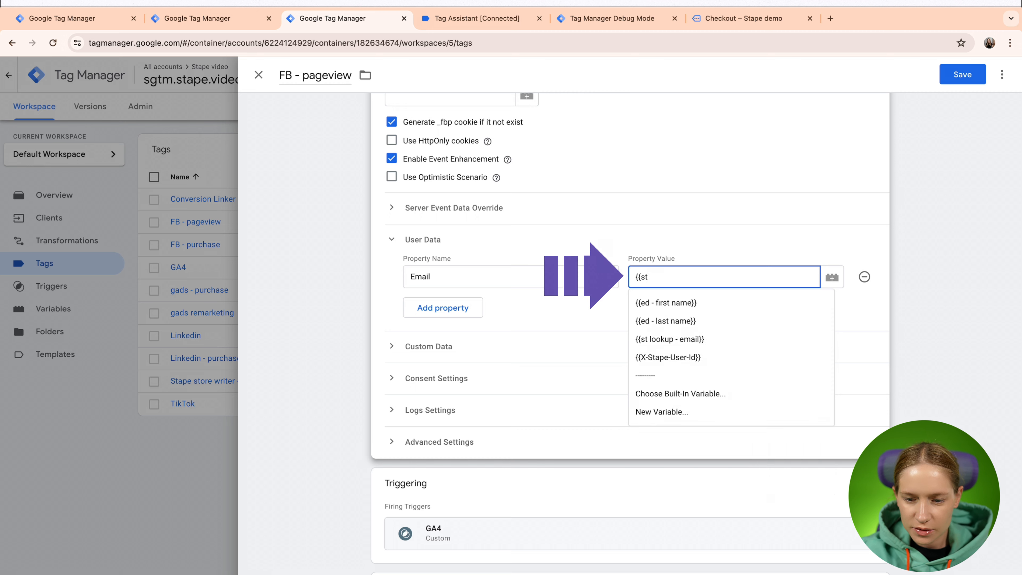
pyautogui.click(651, 338)
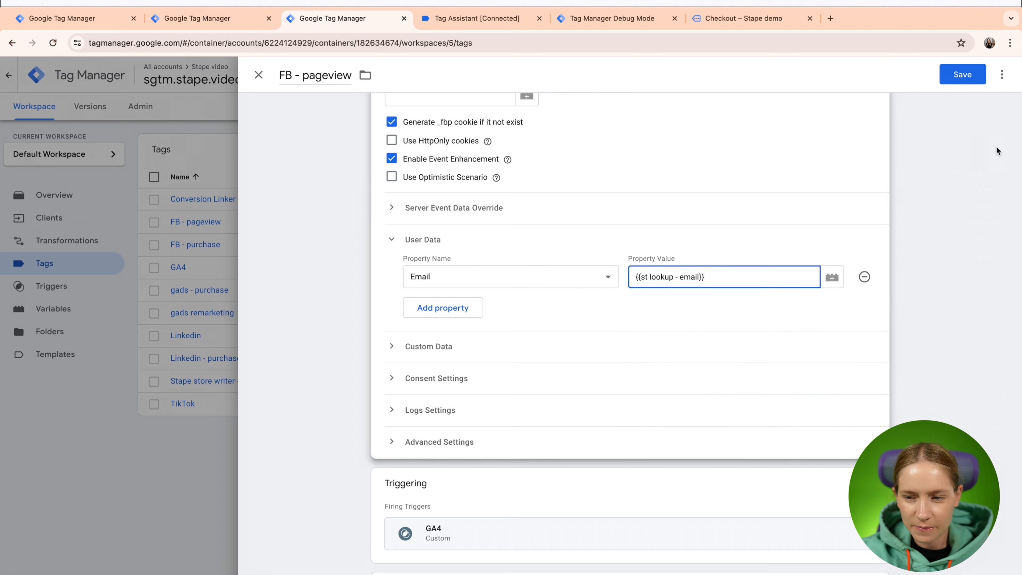
pyautogui.click(969, 78)
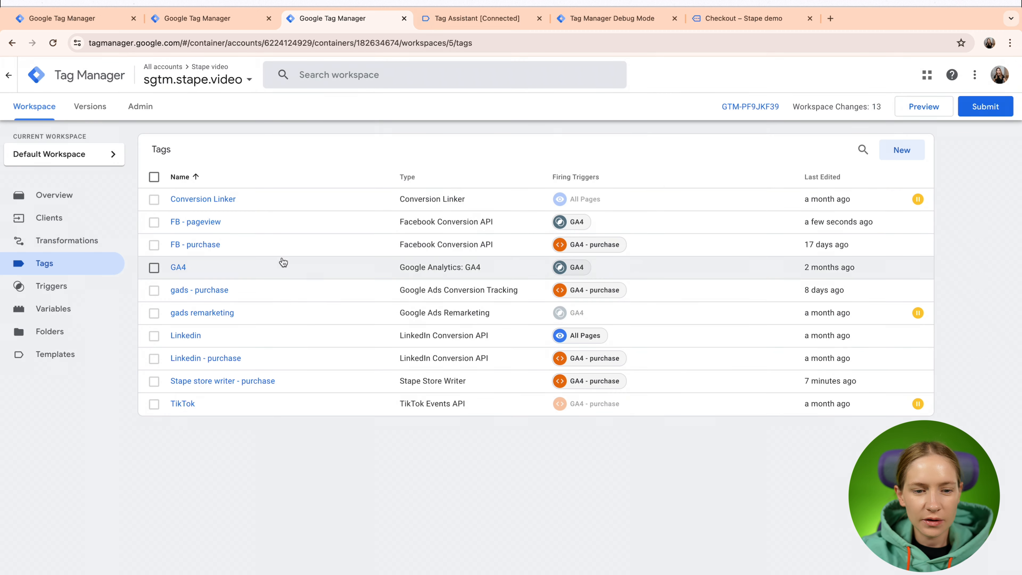
# Review the X-Stape-User-Id request header variable's header name and close it without changes.
pyautogui.click(67, 312)
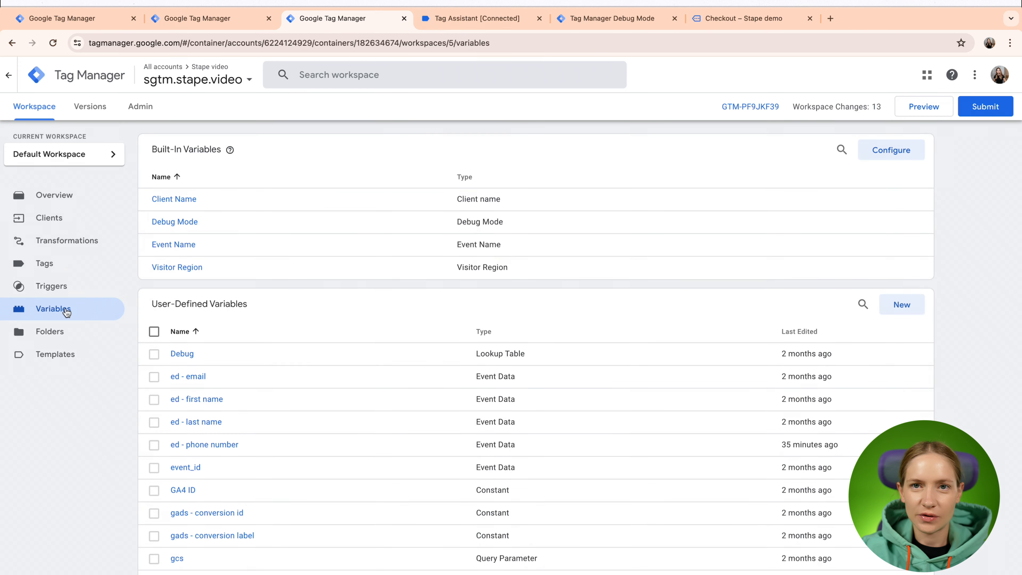
pyautogui.scroll(-7, 392, 376)
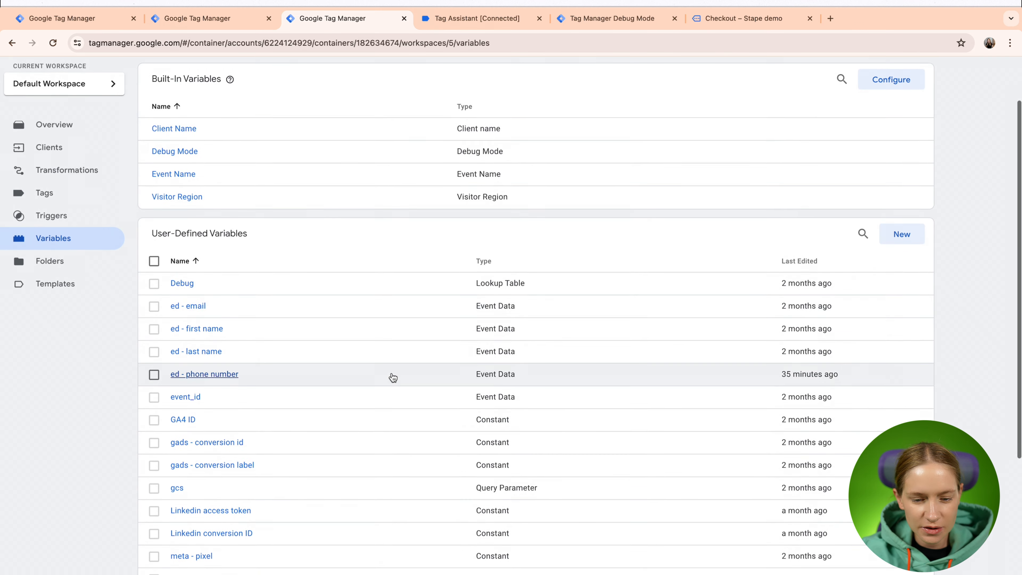
pyautogui.scroll(-2, 392, 376)
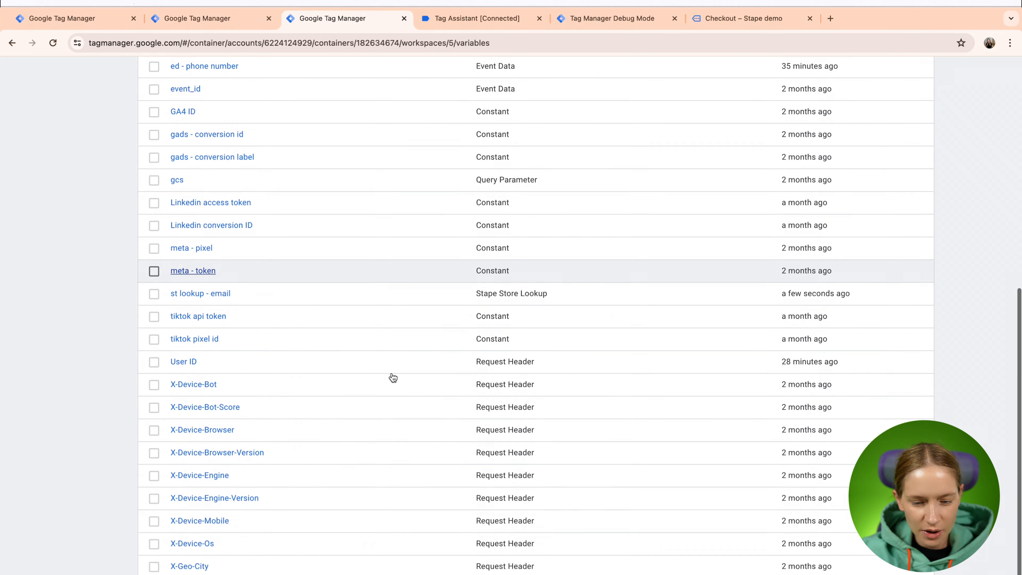
pyautogui.click(210, 504)
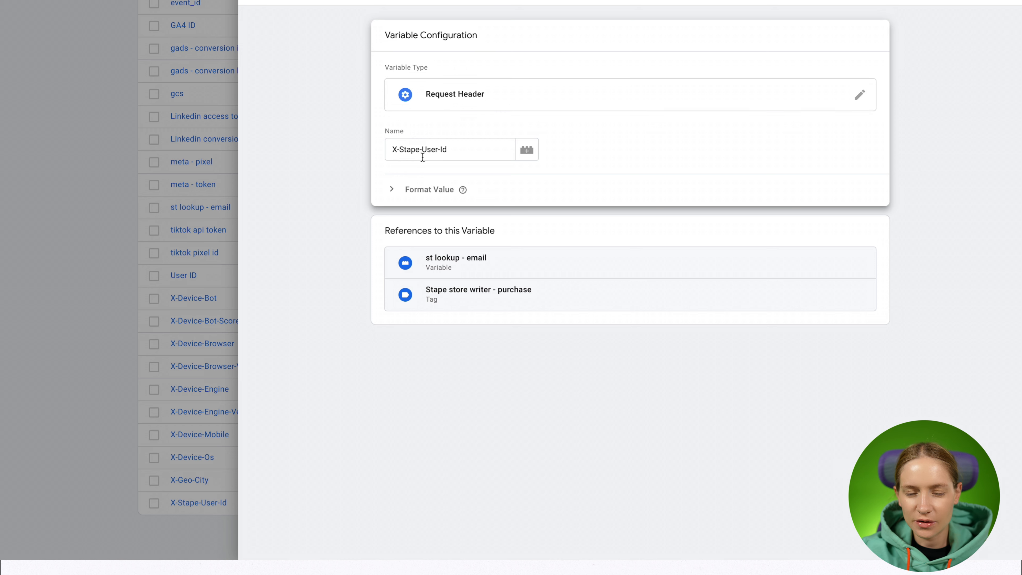
pyautogui.moveTo(464, 153); pyautogui.dragTo(385, 157)
pyautogui.tripleClick(402, 149)
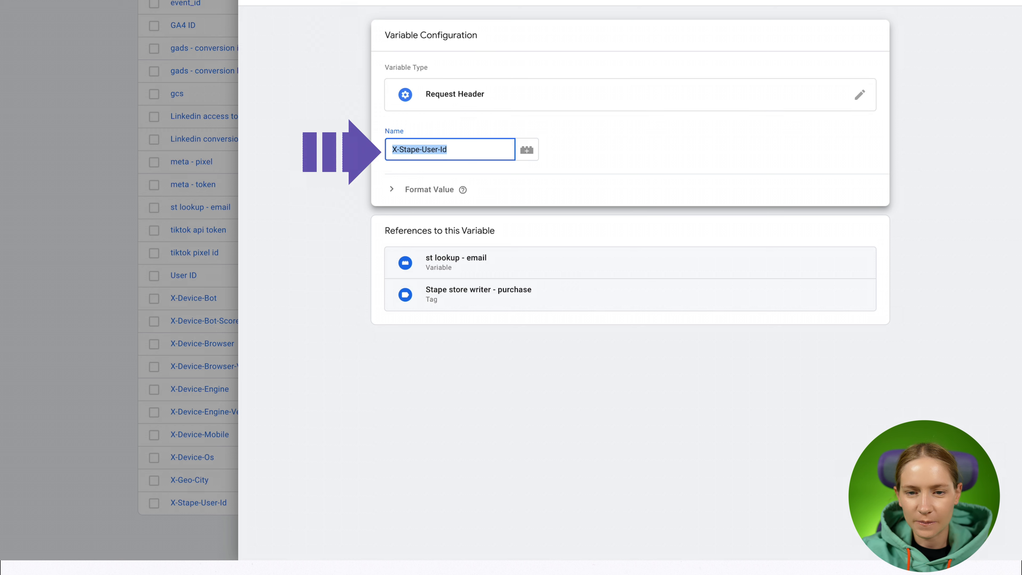
pyautogui.click(261, 67)
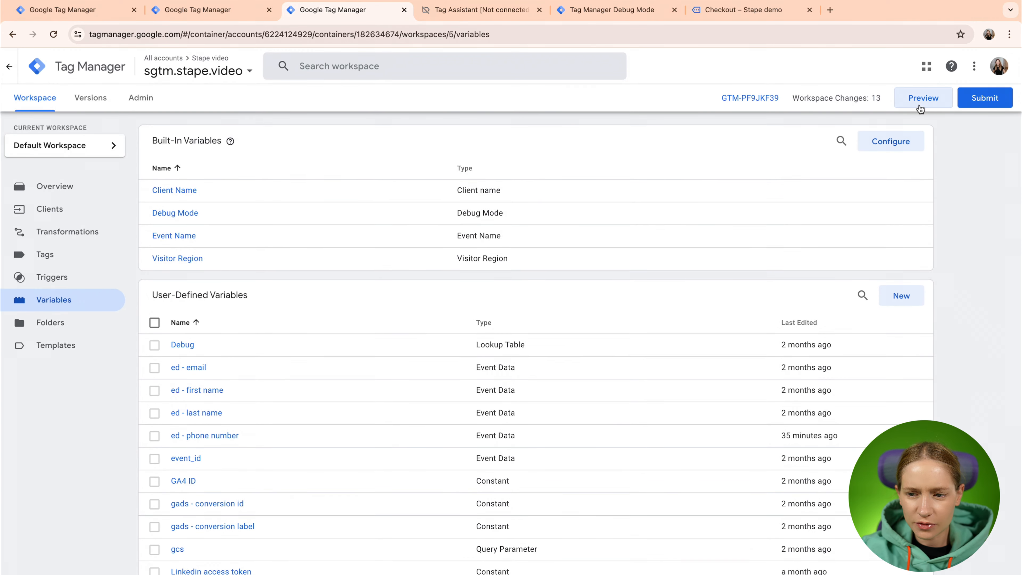
# Preview the server container and check the userDataList value sent by the FB - pageview tag on the page_view event.
pyautogui.click(921, 98)
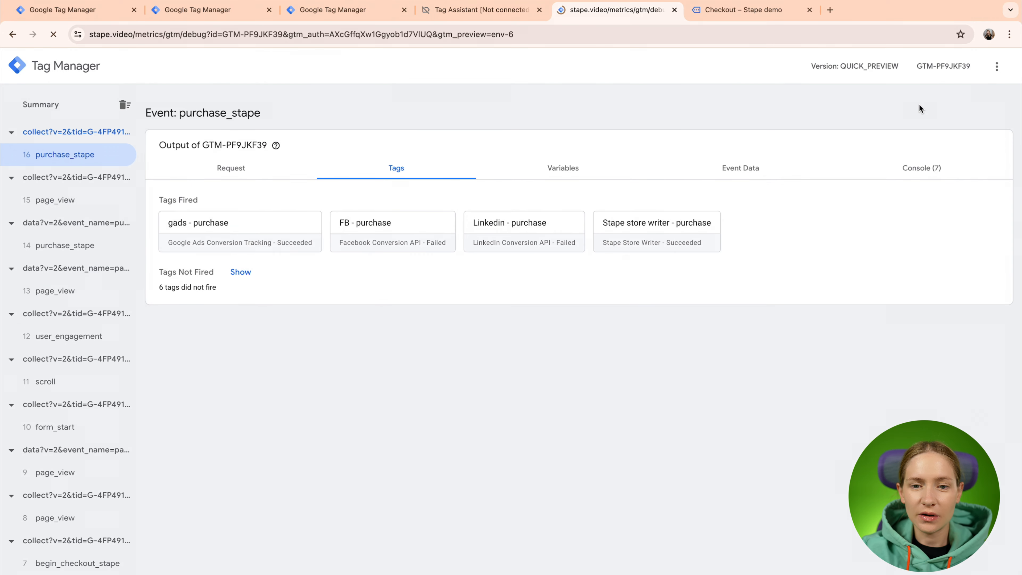
pyautogui.click(477, 11)
pyautogui.click(980, 129)
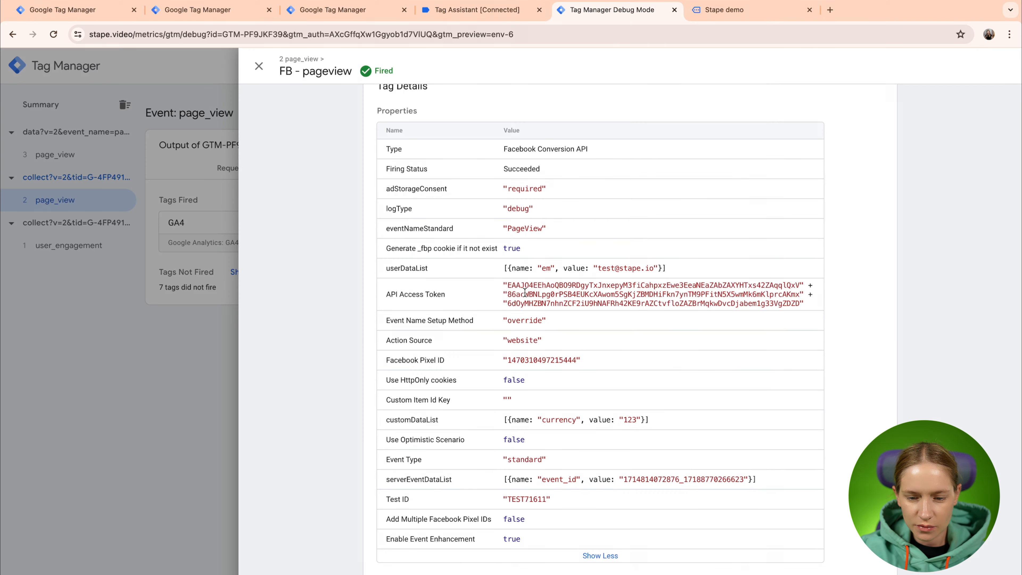
pyautogui.scroll(-1, 525, 292)
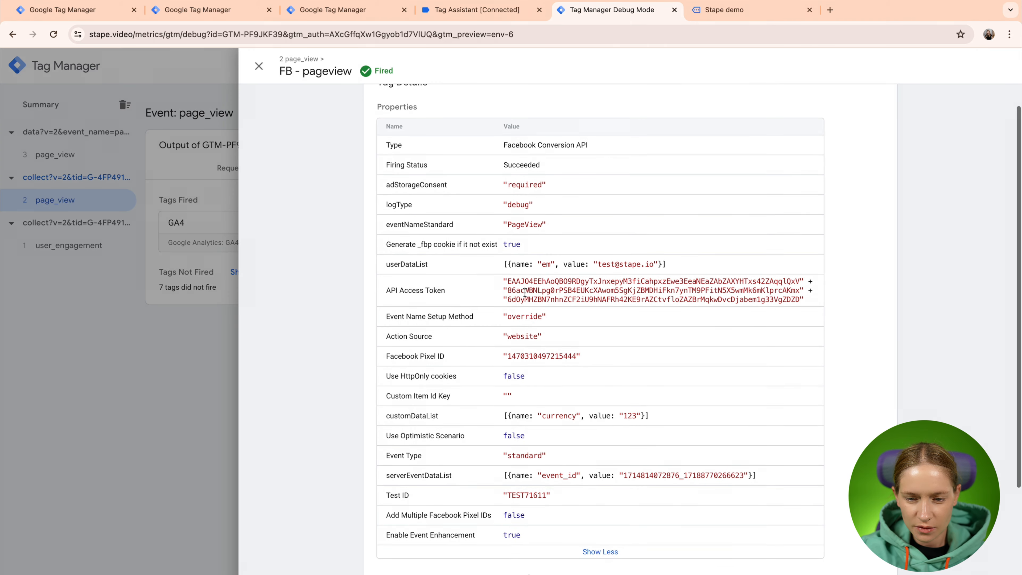
pyautogui.scroll(1, 525, 293)
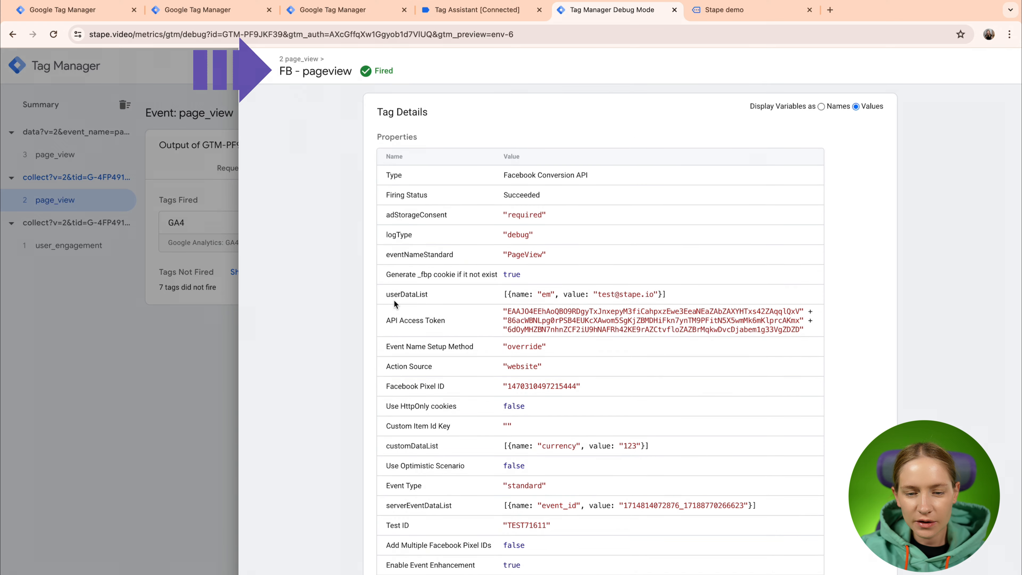
pyautogui.moveTo(384, 295); pyautogui.dragTo(417, 295)
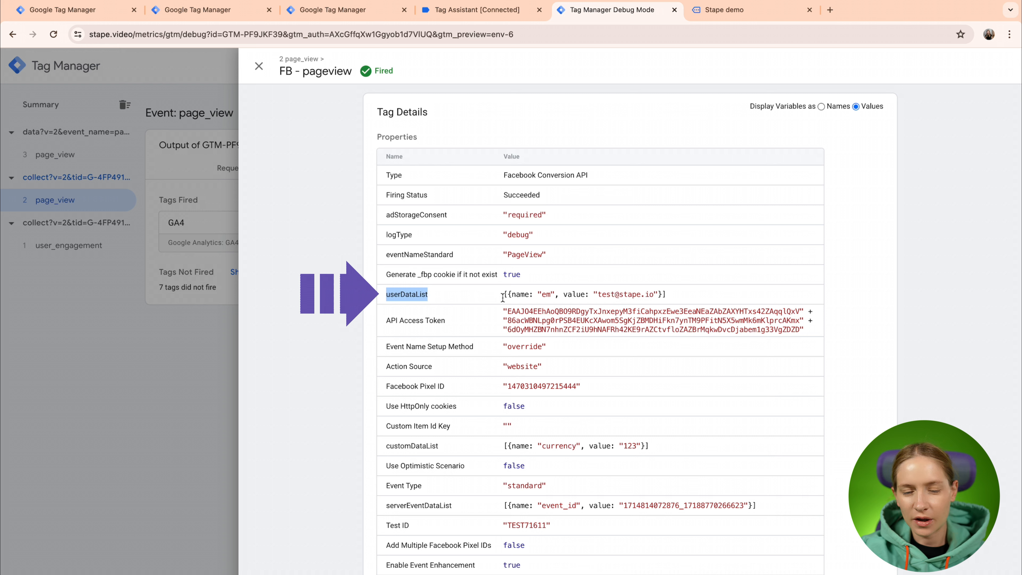
pyautogui.moveTo(504, 295); pyautogui.dragTo(676, 293)
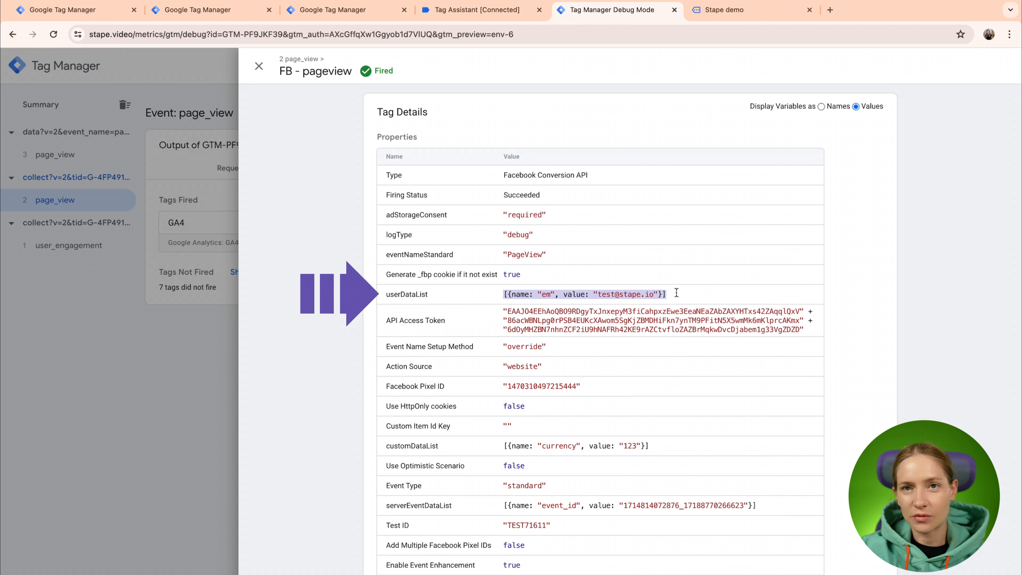
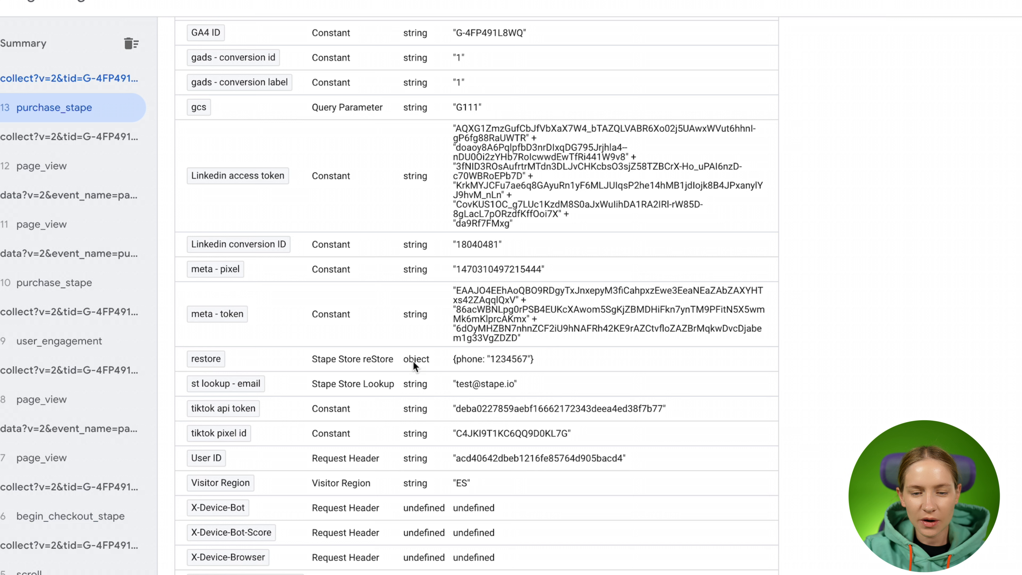
# Examine the restore variable's returned object among the variables of the purchase_stape event in the server preview.
pyautogui.doubleClick(482, 361)
pyautogui.click(574, 370)
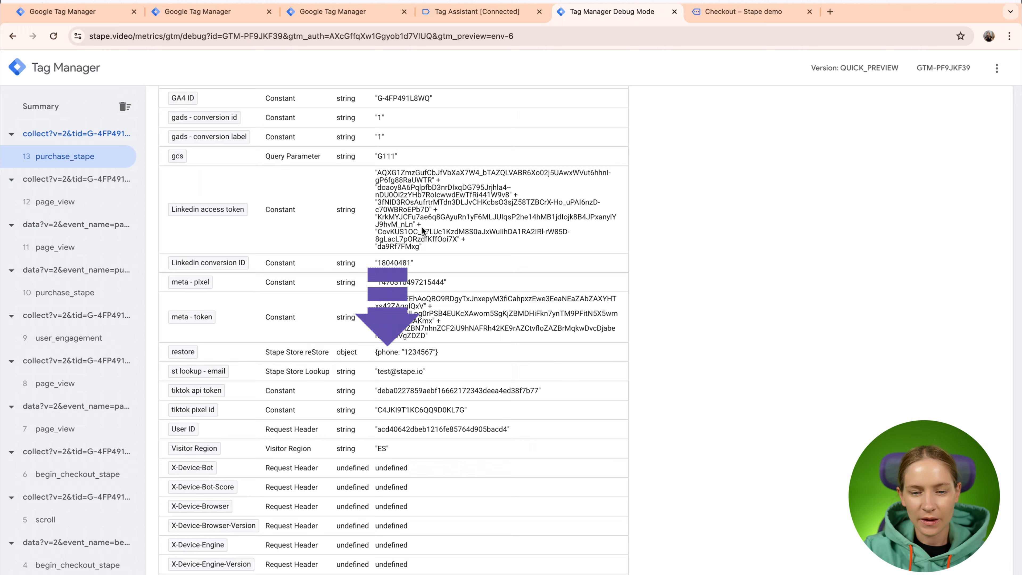
pyautogui.scroll(4, 359, 363)
pyautogui.scroll(4, 360, 365)
pyautogui.scroll(-6, 359, 361)
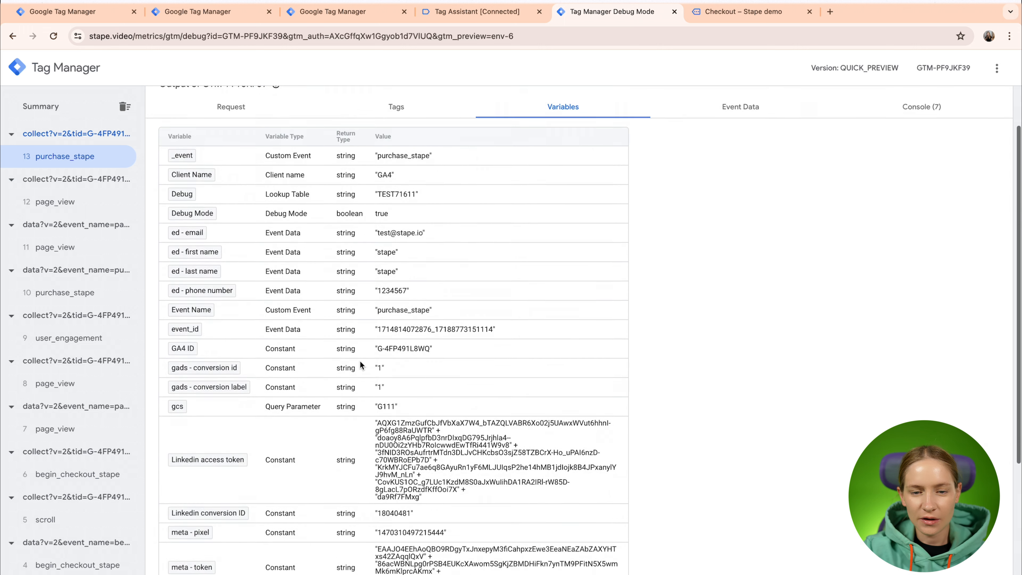
pyautogui.scroll(-1, 359, 363)
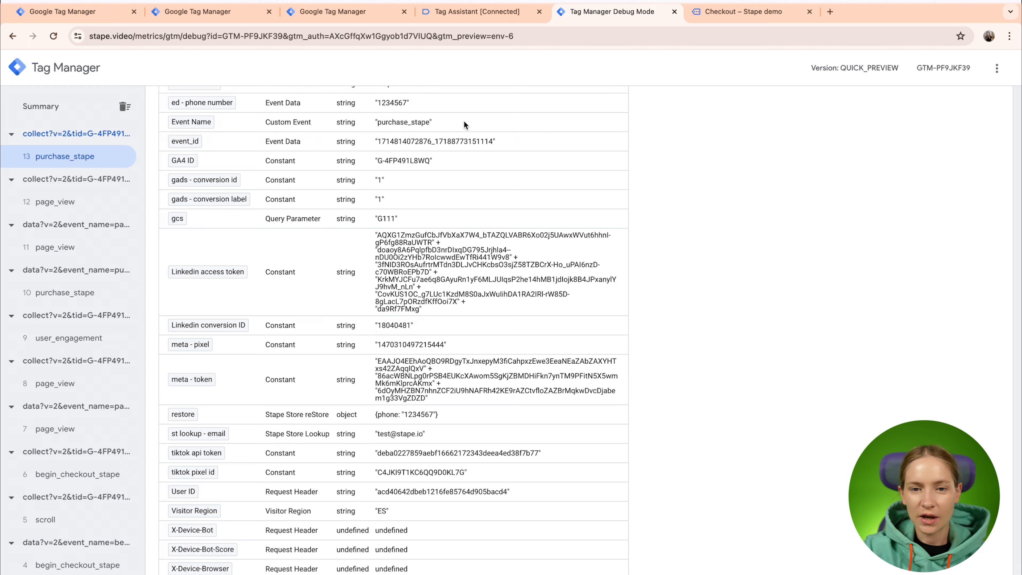
# In the server container, import the Object Property Extractor variable template by stape-io from the Community Template Gallery into the workspace.
pyautogui.click(333, 11)
pyautogui.scroll(-1, 288, 391)
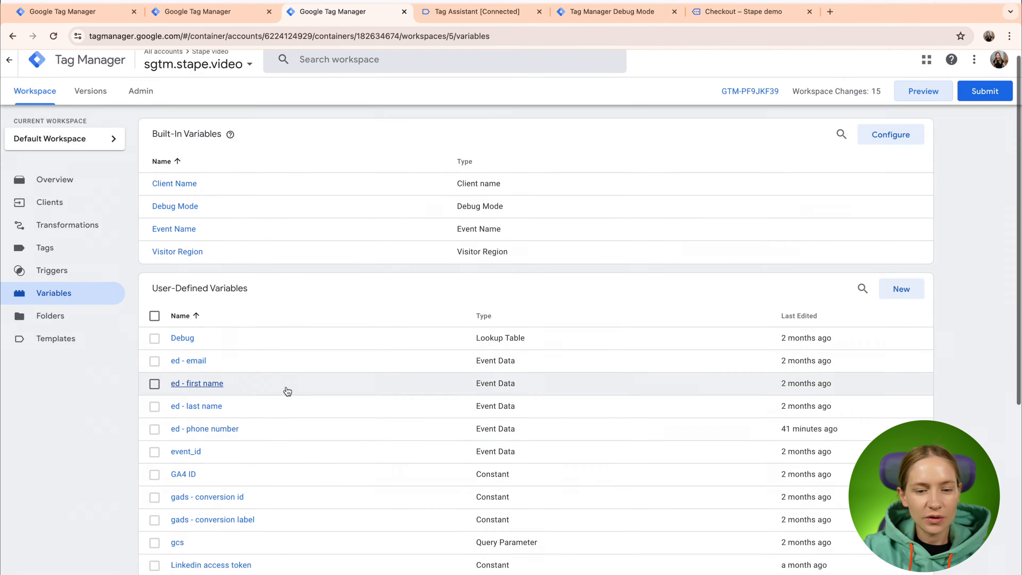
pyautogui.scroll(-10, 287, 392)
pyautogui.scroll(5, 135, 238)
pyautogui.click(61, 120)
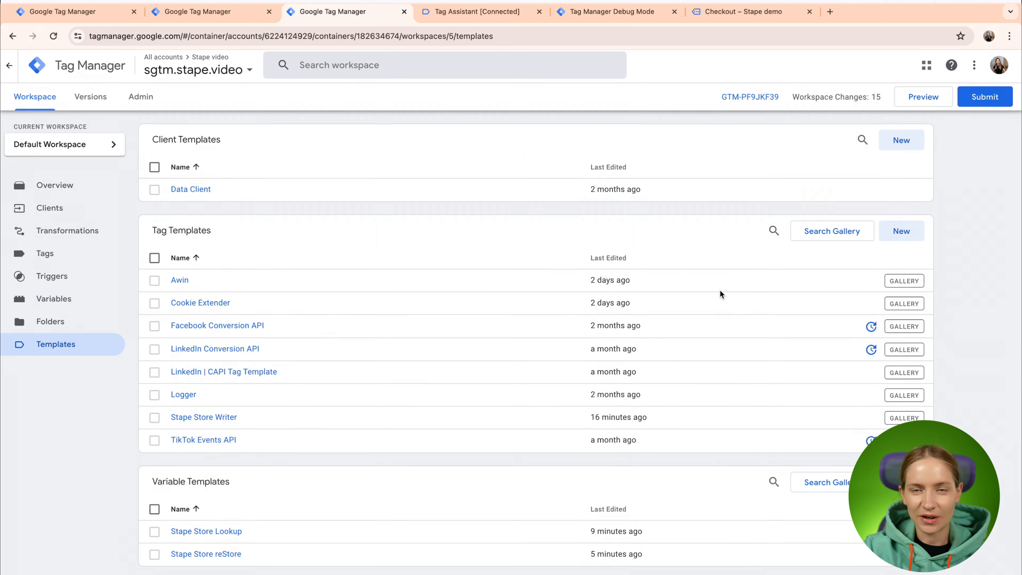
pyautogui.click(846, 482)
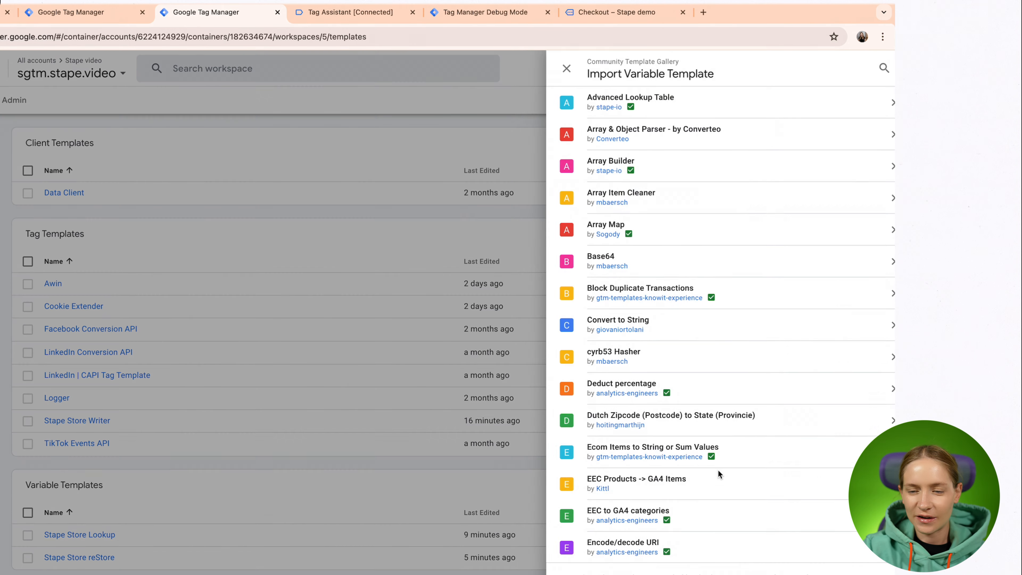
pyautogui.click(870, 69)
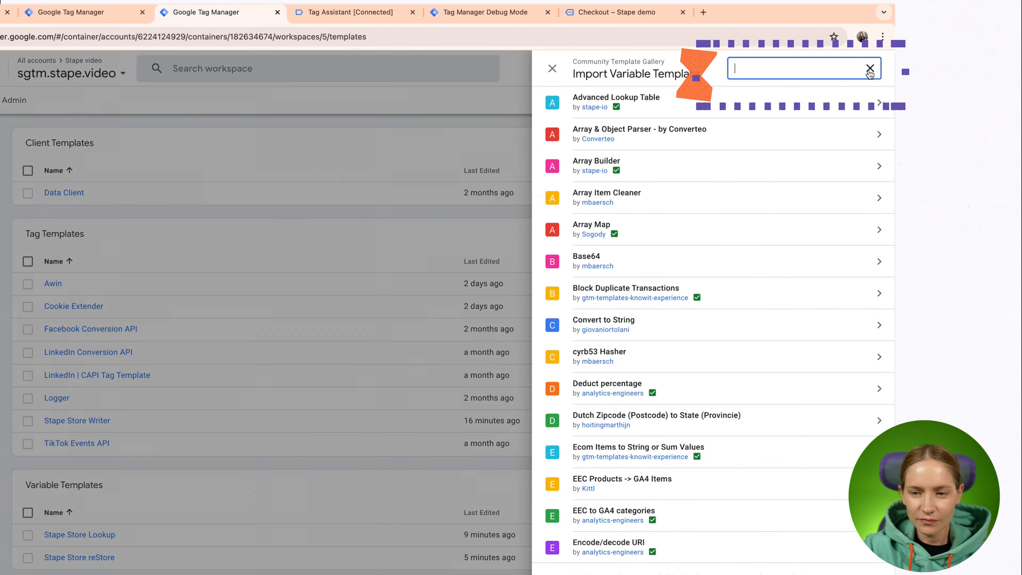
pyautogui.write('obj')
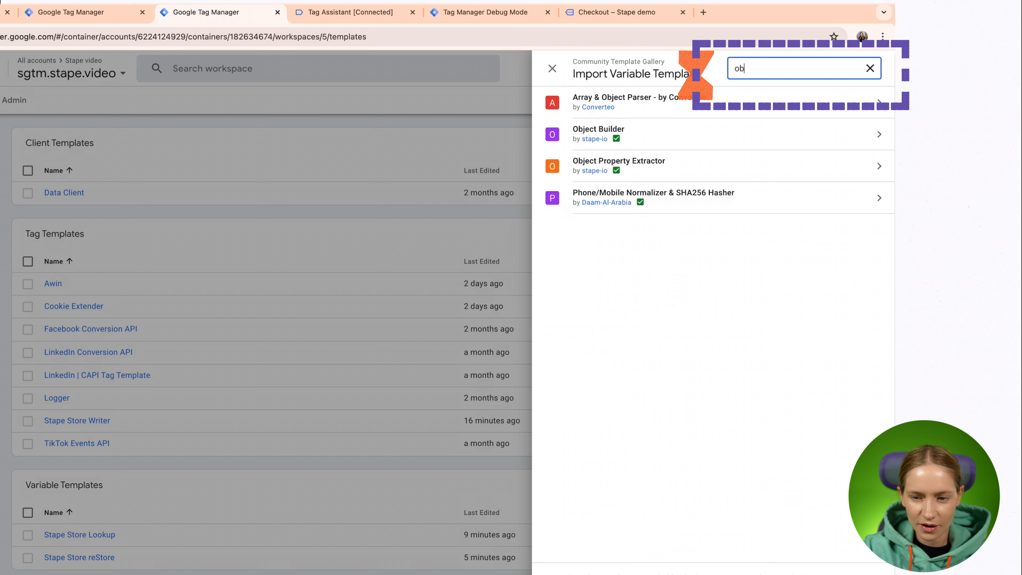
pyautogui.click(665, 171)
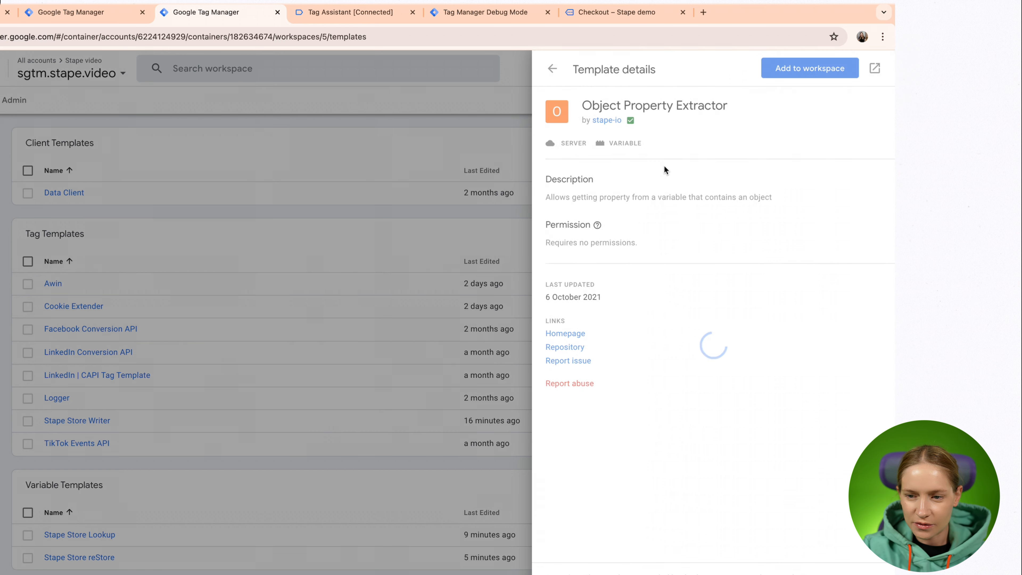
pyautogui.click(826, 66)
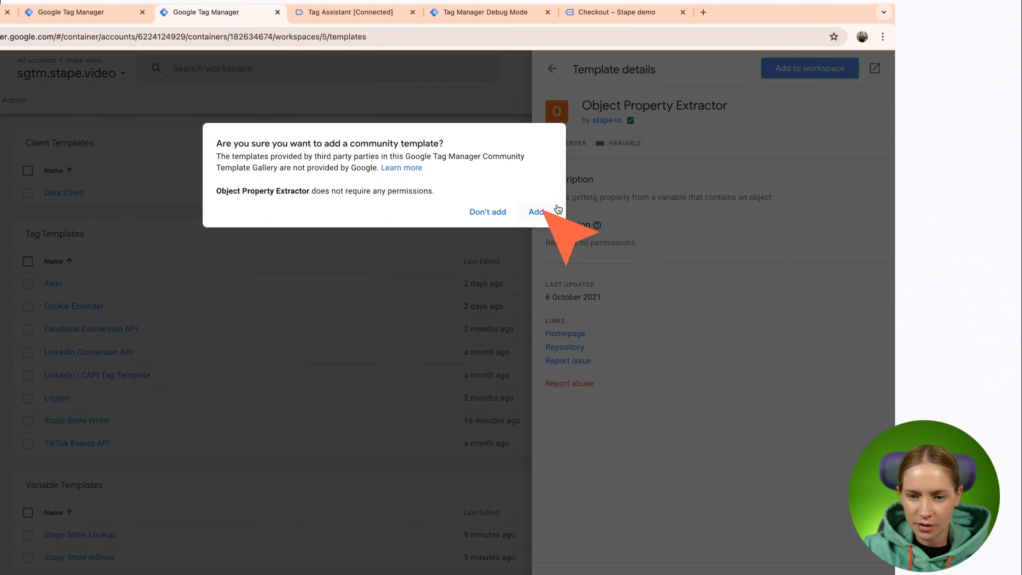
pyautogui.click(540, 210)
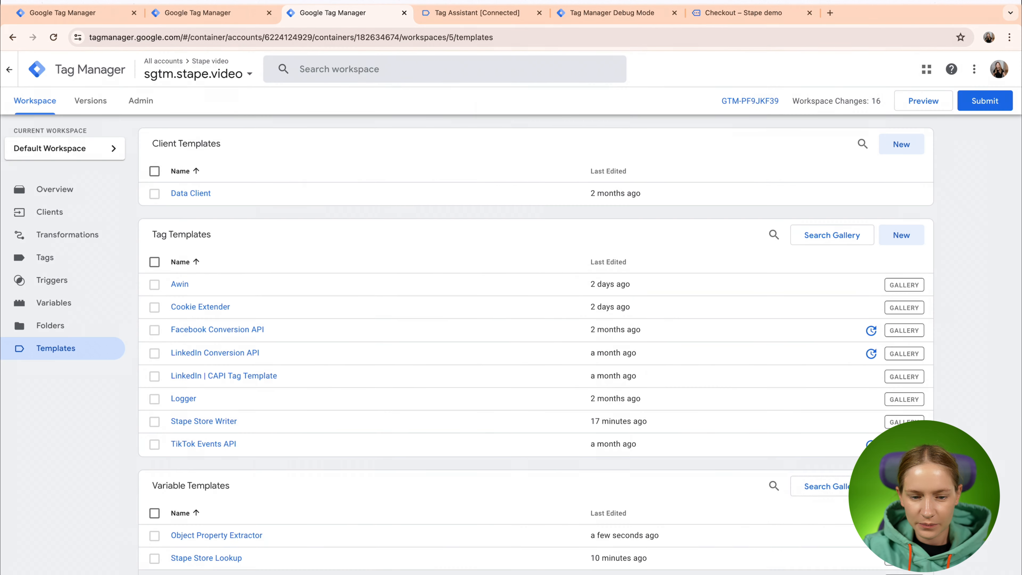
# Create a user-defined variable of type Object Property Extractor that uses {{restore}} as its object.
pyautogui.click(72, 302)
pyautogui.scroll(-10, 706, 410)
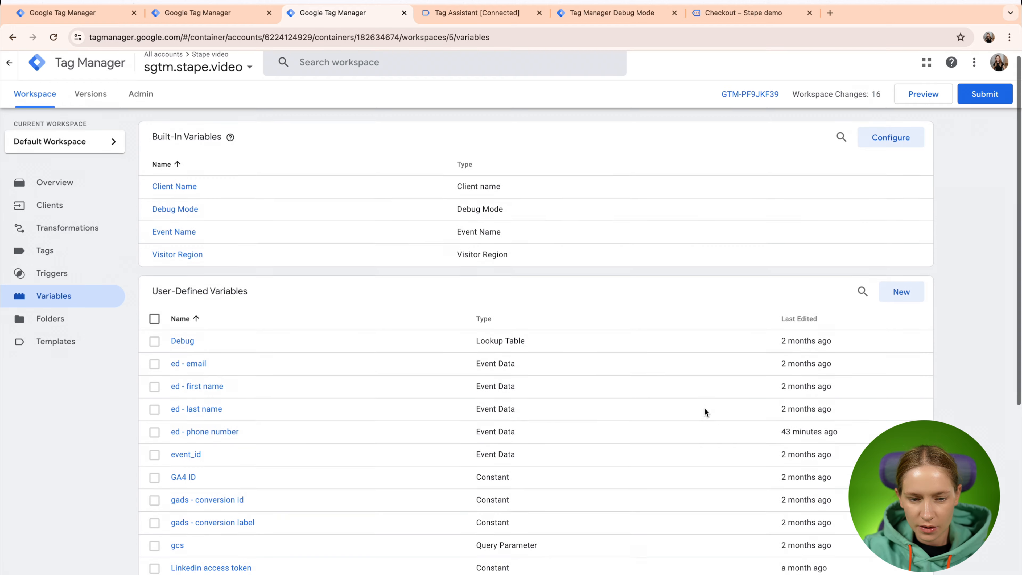
pyautogui.scroll(10, 706, 410)
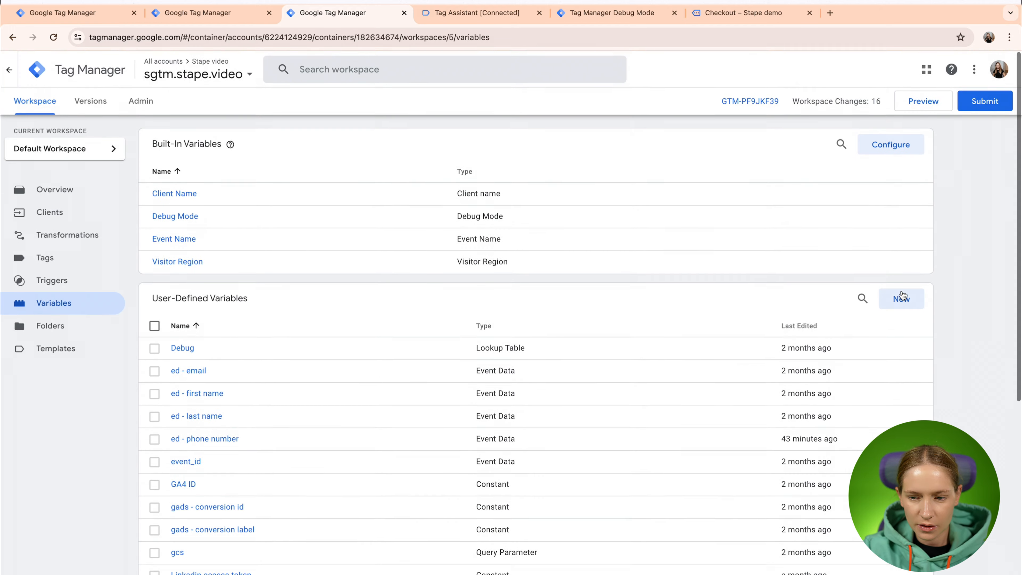
pyautogui.click(905, 297)
pyautogui.click(580, 153)
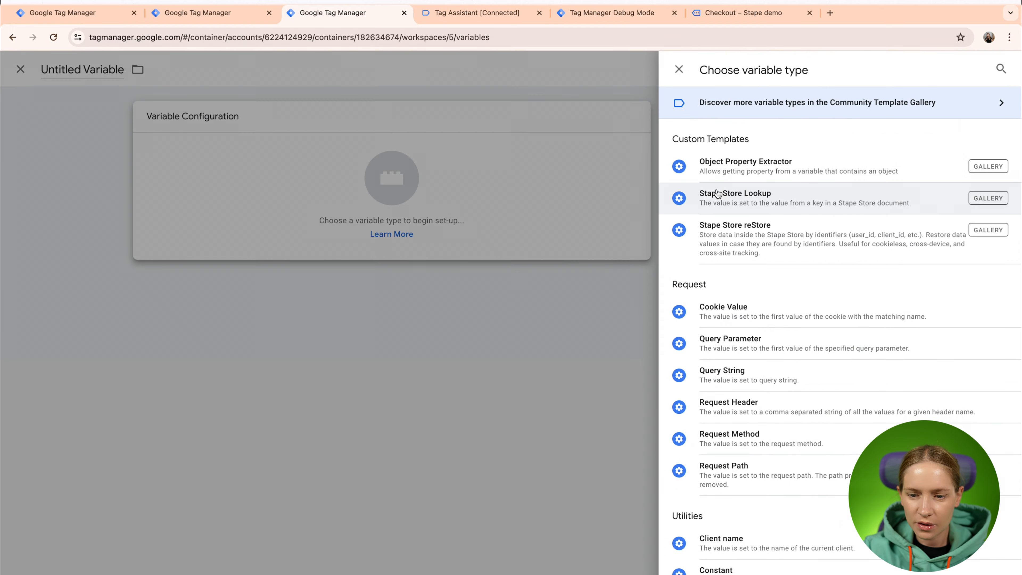
pyautogui.click(728, 164)
pyautogui.click(512, 238)
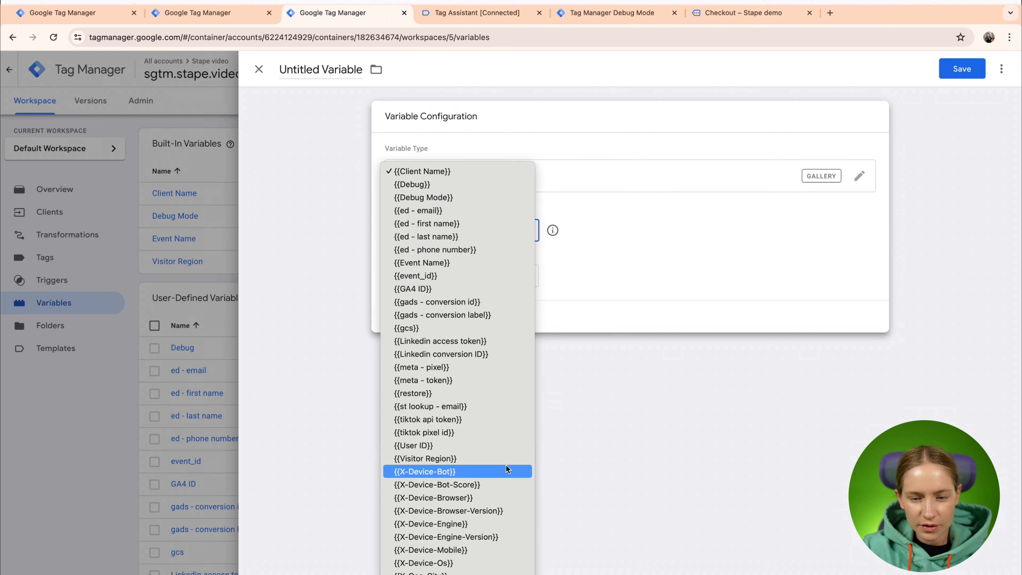
pyautogui.click(483, 393)
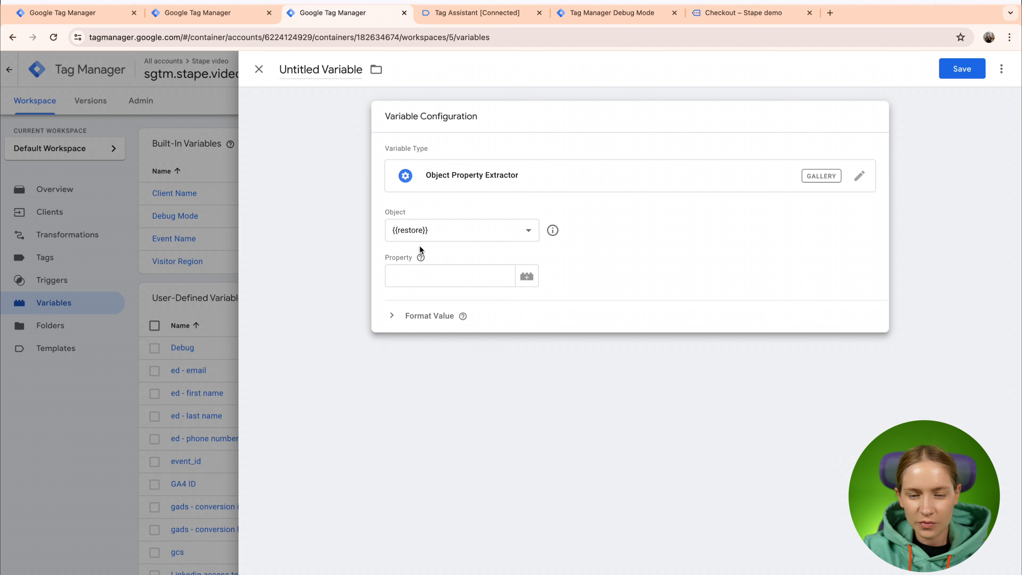
# Set the extracted property to phone, name the variable "restore - phone" and save it.
pyautogui.click(407, 275)
pyautogui.write('phone')
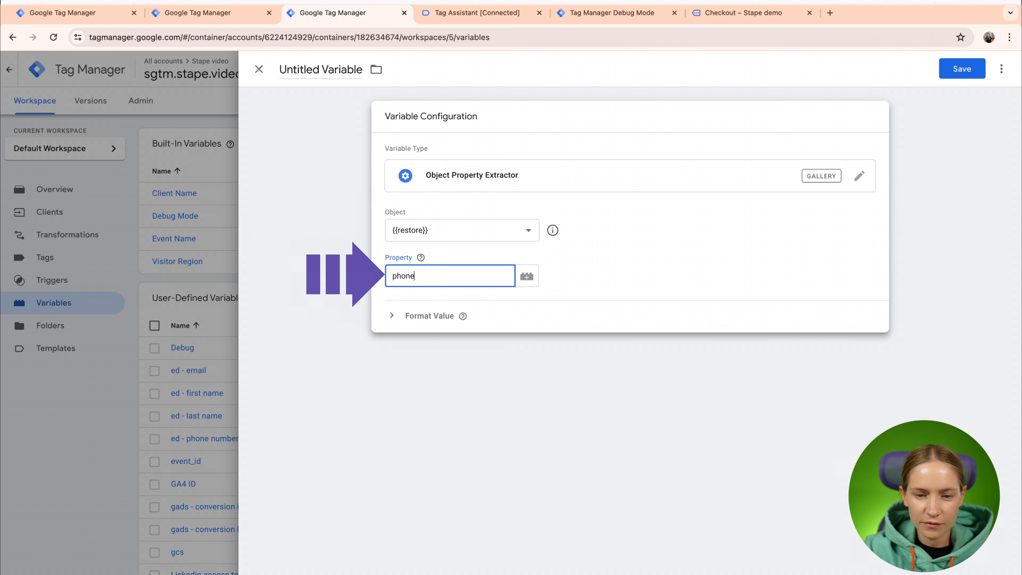
pyautogui.click(300, 69)
pyautogui.write('restor')
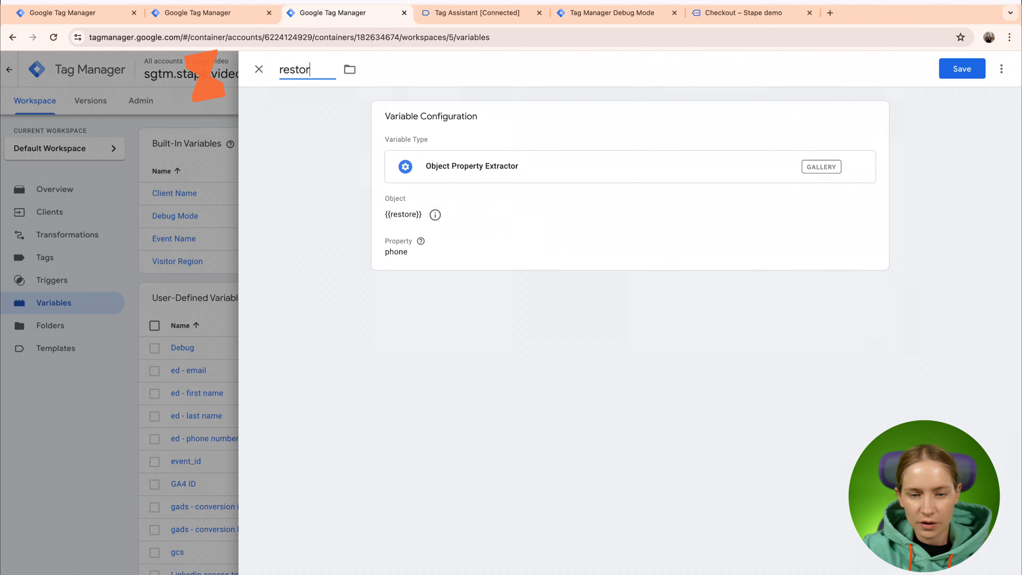
pyautogui.write('e - phone')
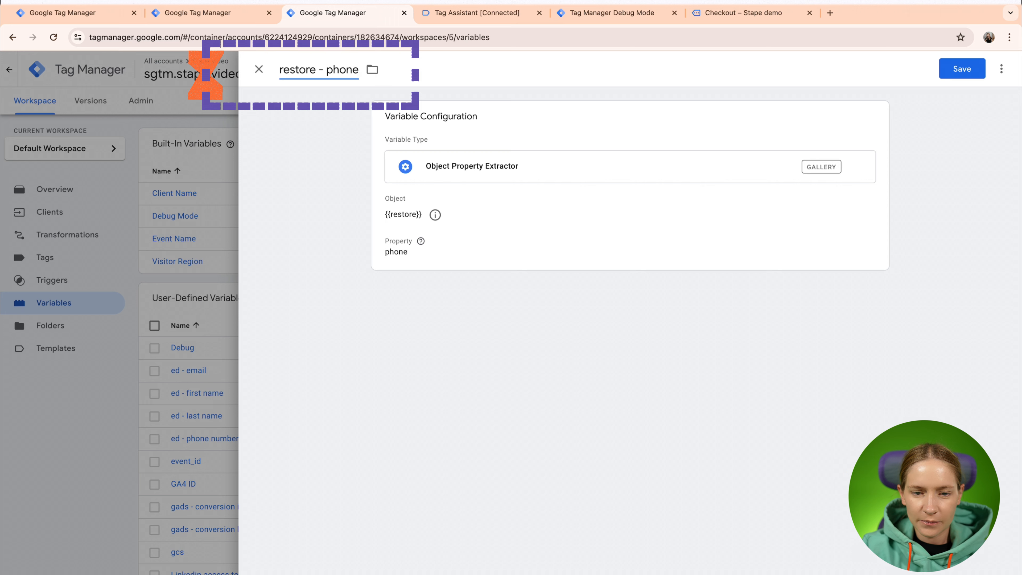
pyautogui.click(503, 251)
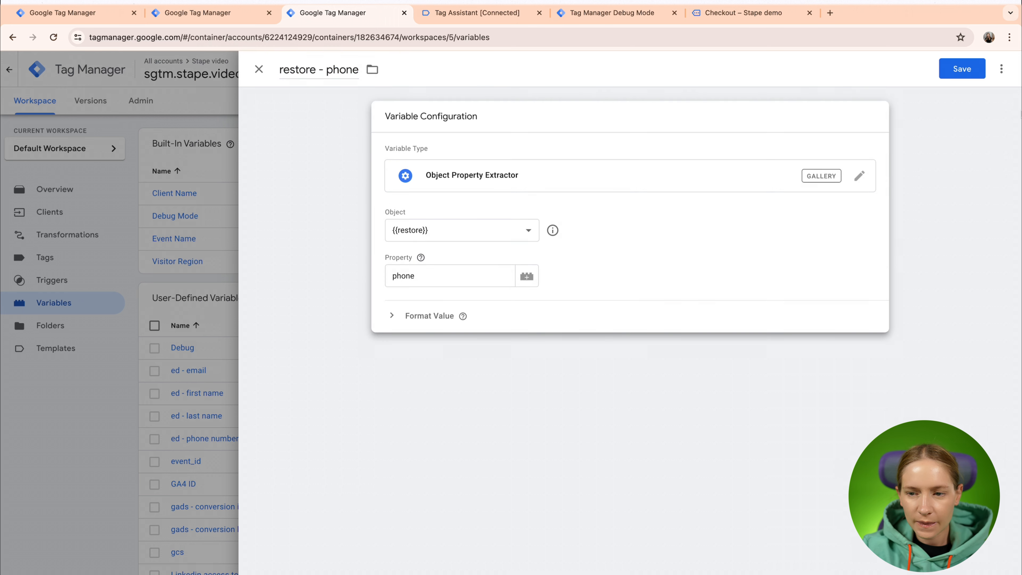
pyautogui.click(957, 74)
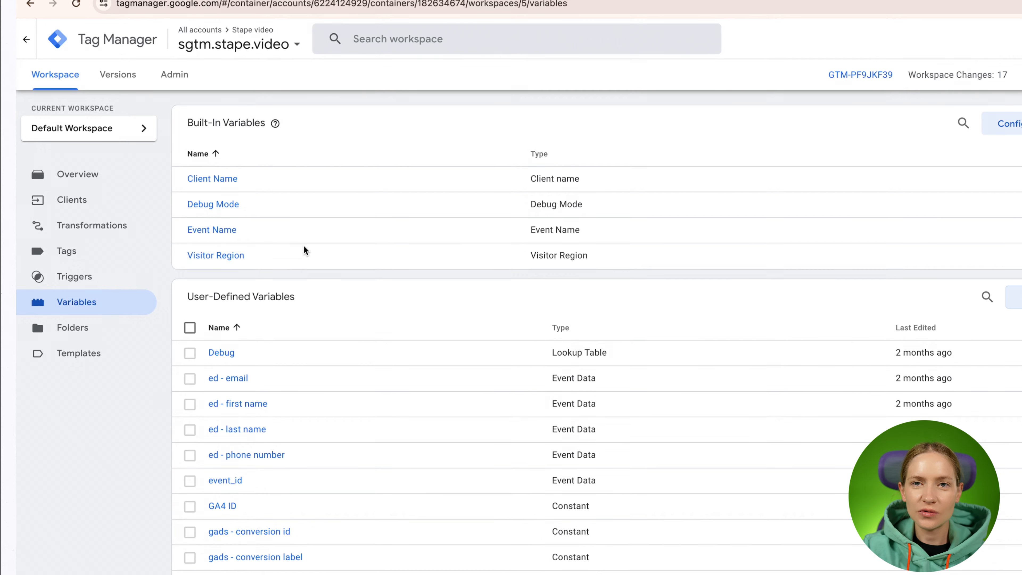
# Create an Augment event transformation in the server container and name it "Facebook - phone".
pyautogui.click(103, 224)
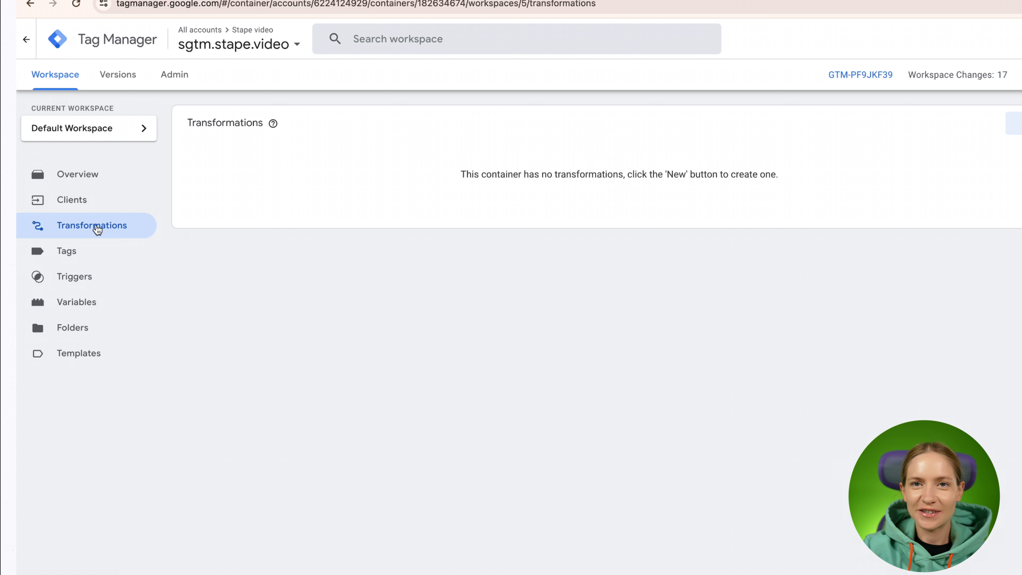
pyautogui.click(1016, 124)
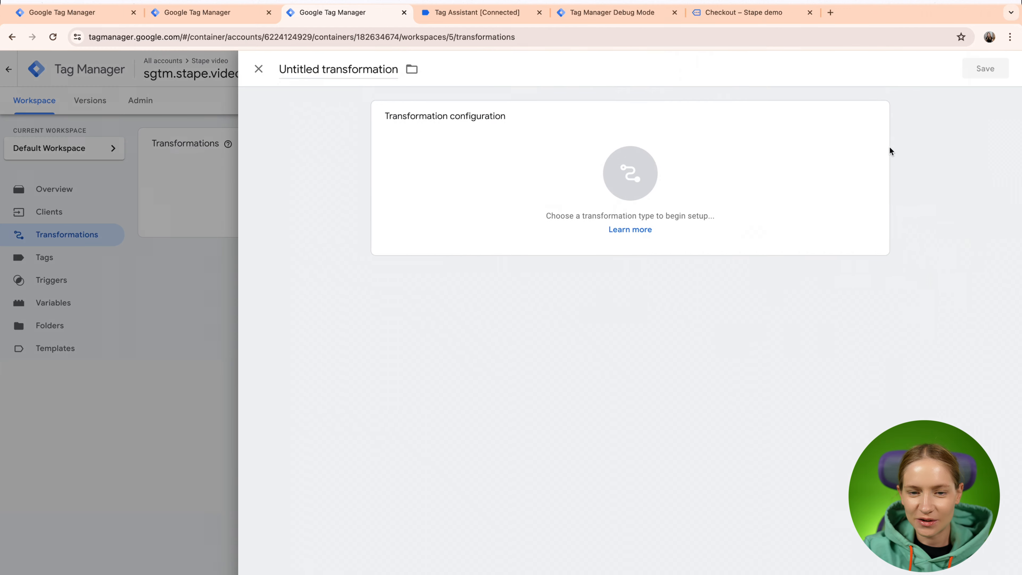
pyautogui.click(519, 186)
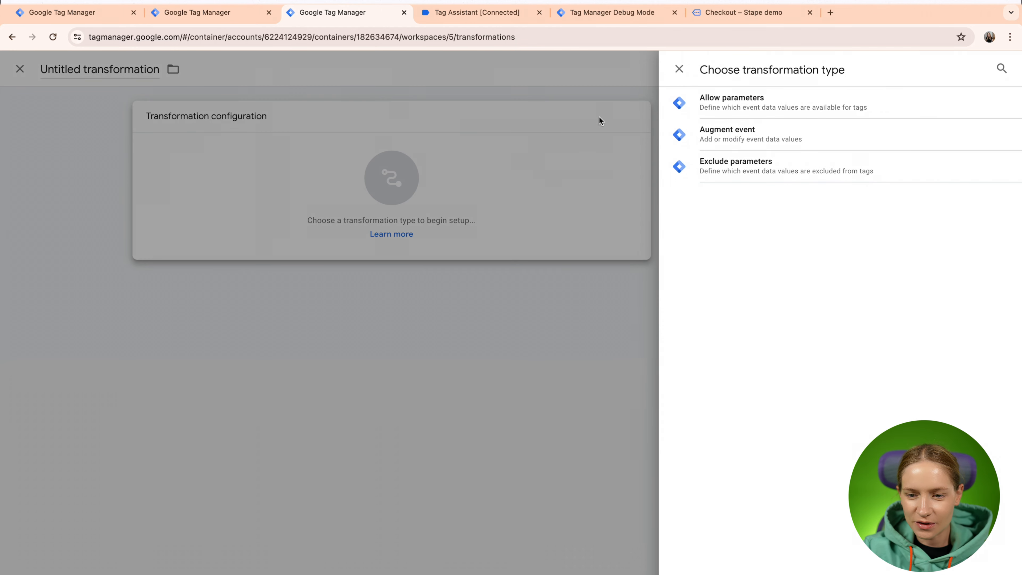
pyautogui.click(721, 146)
pyautogui.click(371, 67)
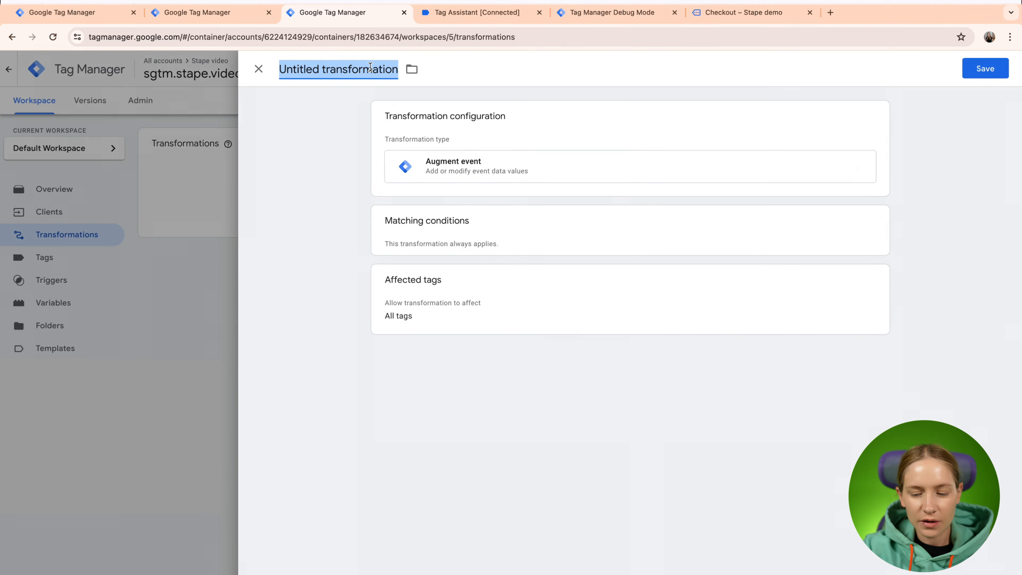
pyautogui.press('BackSpace')
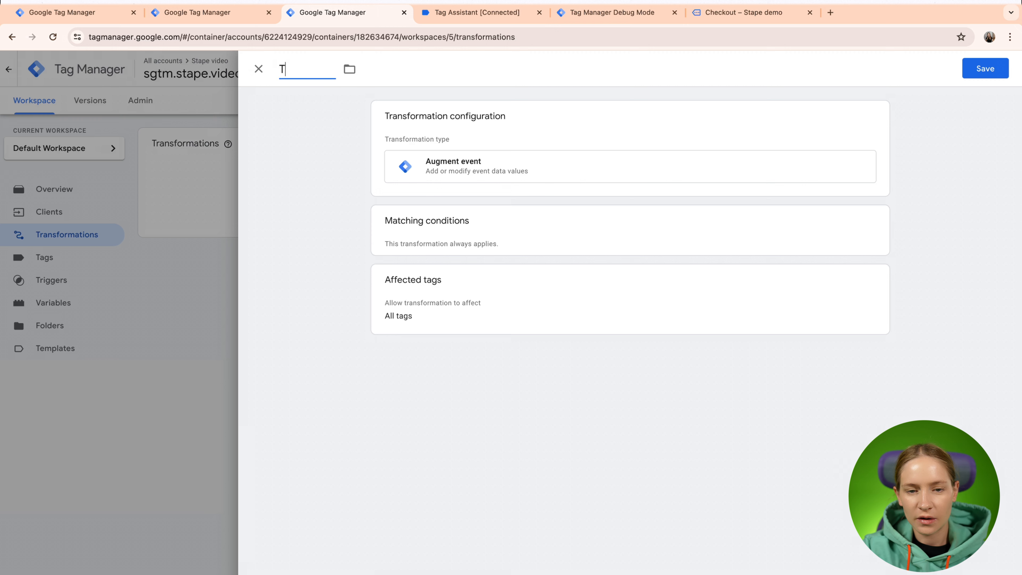
pyautogui.write('Fceb')
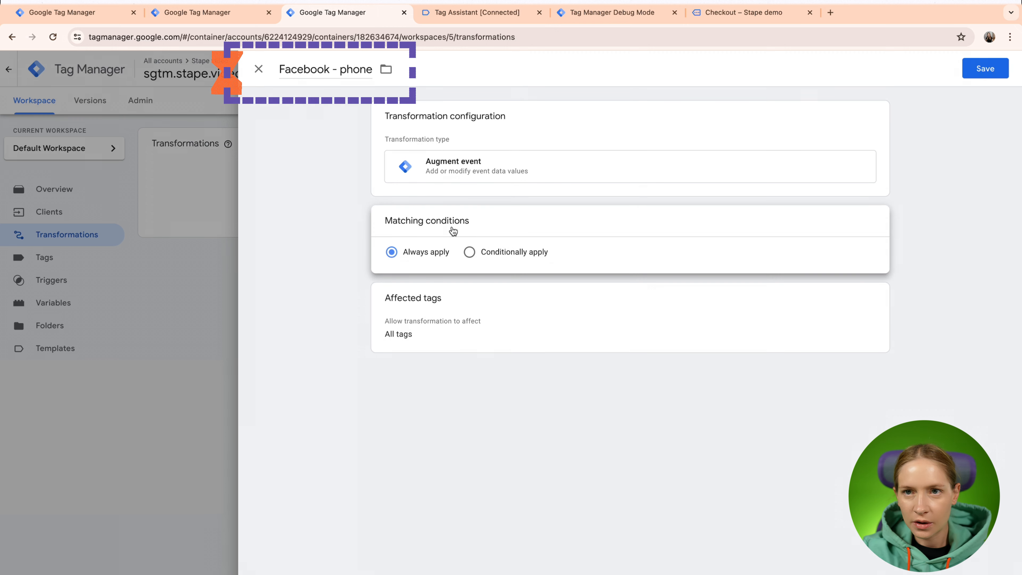
# Keep the transformation always applied and limit its affected tags to the FB - pageview tag.
pyautogui.click(470, 252)
pyautogui.click(391, 252)
pyautogui.click(517, 321)
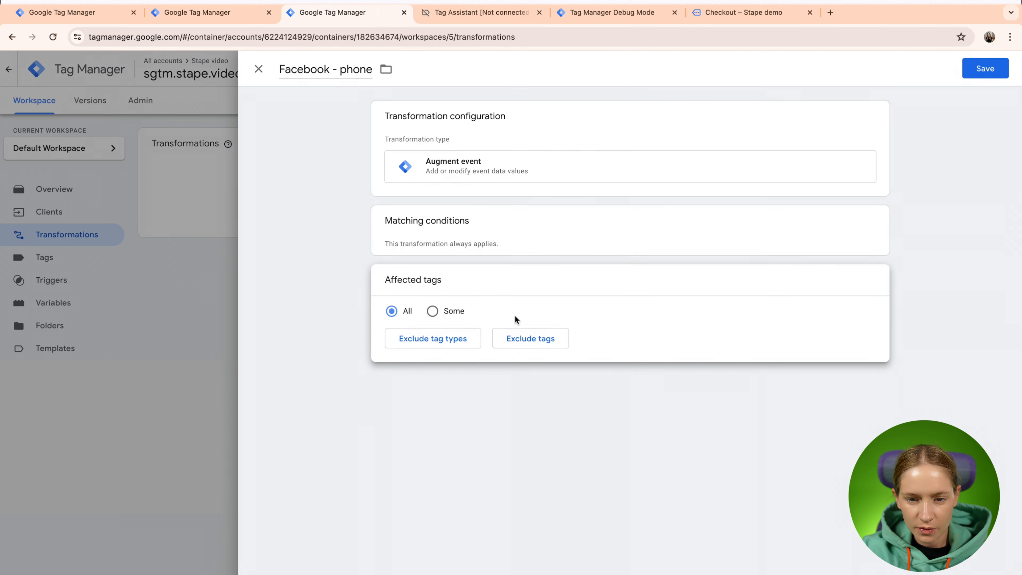
pyautogui.click(430, 311)
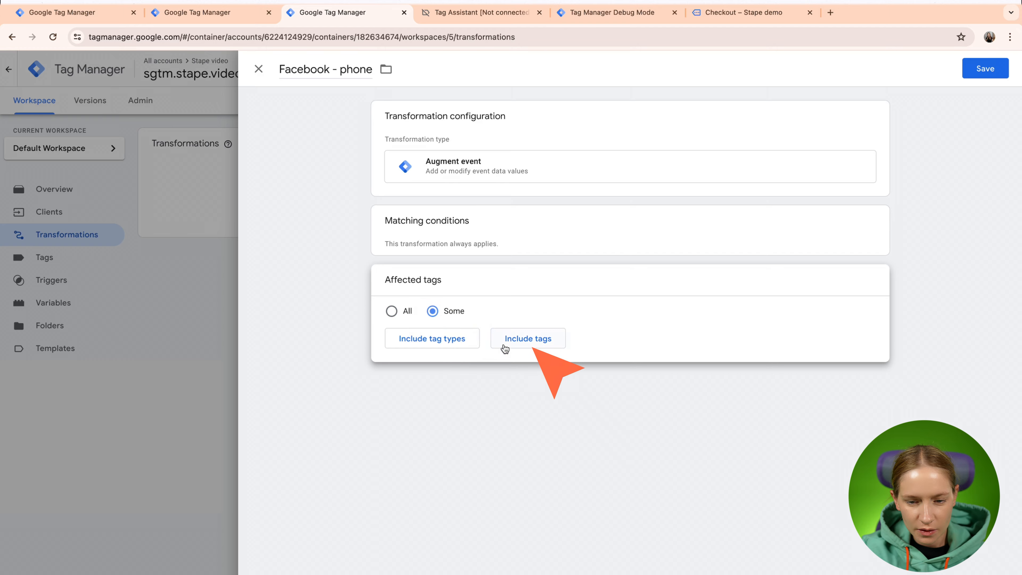
pyautogui.click(511, 339)
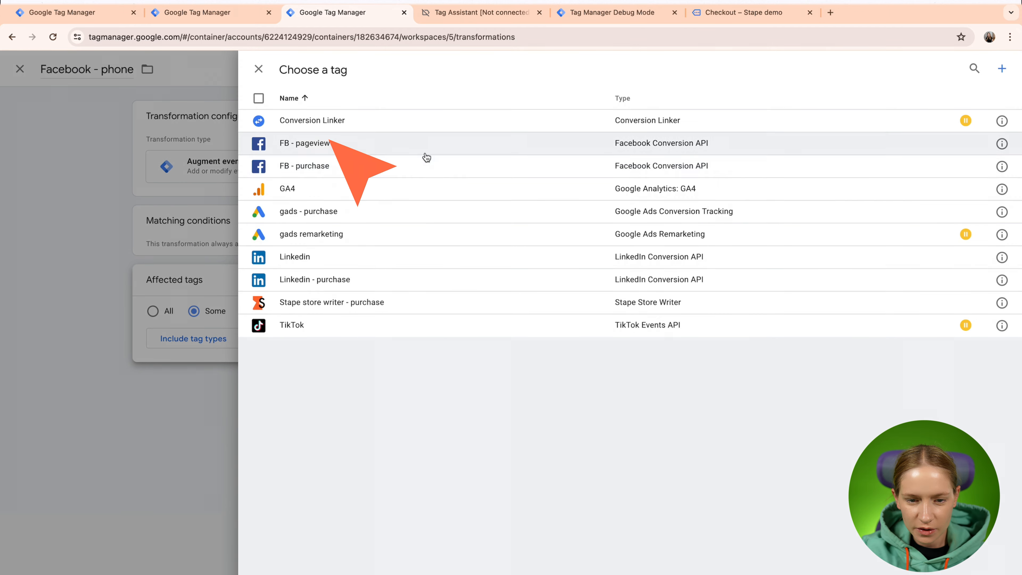
pyautogui.click(425, 151)
pyautogui.click(588, 230)
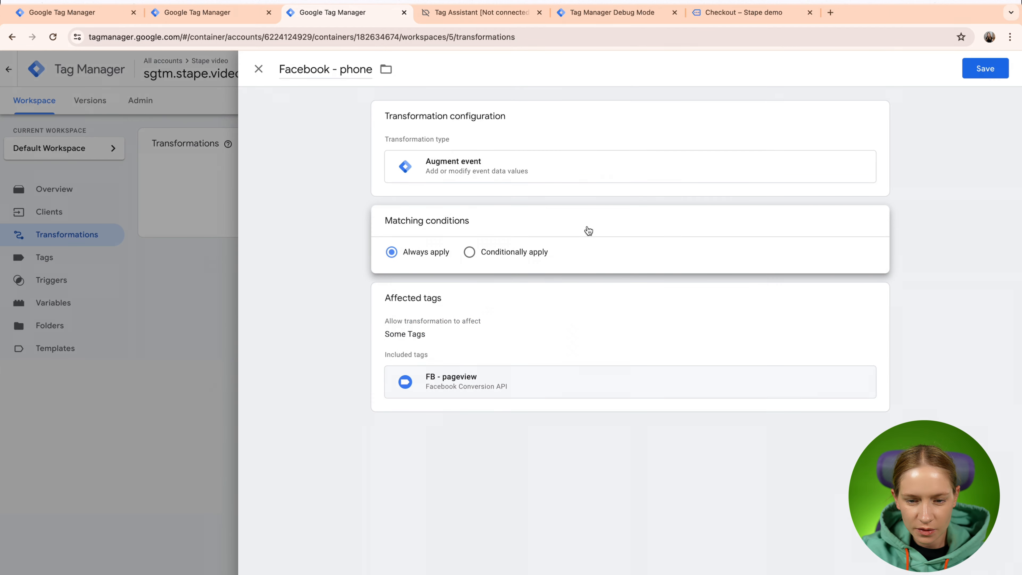
# Add a parameter to augment named phone_number to the transformation.
pyautogui.click(586, 142)
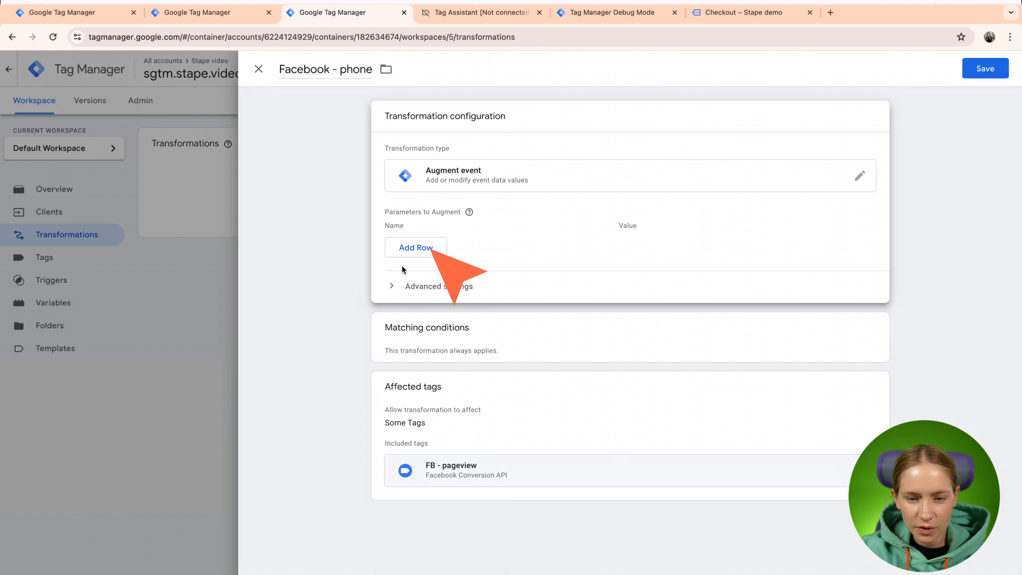
pyautogui.click(418, 247)
pyautogui.click(440, 244)
pyautogui.write('p')
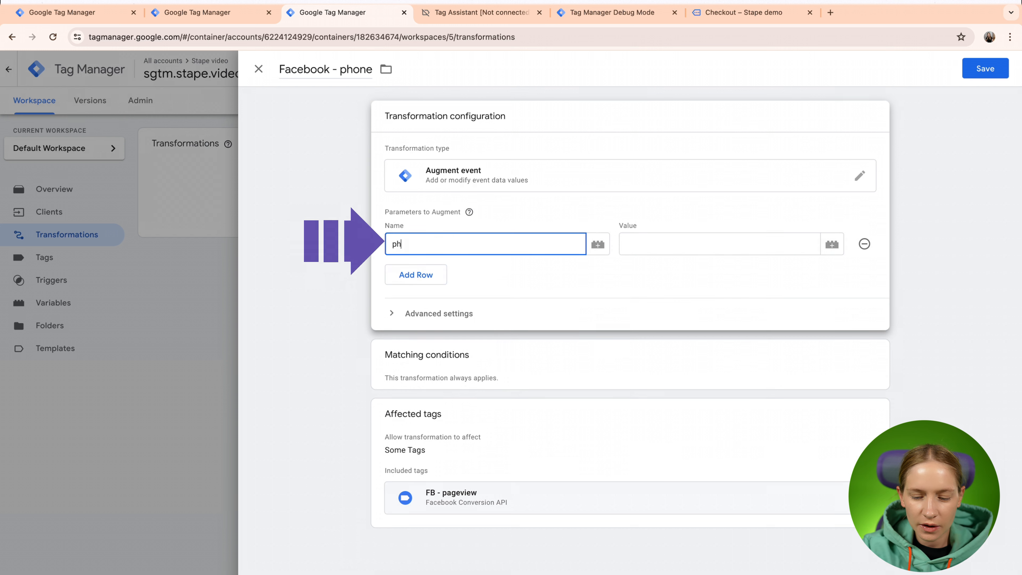
pyautogui.write('h')
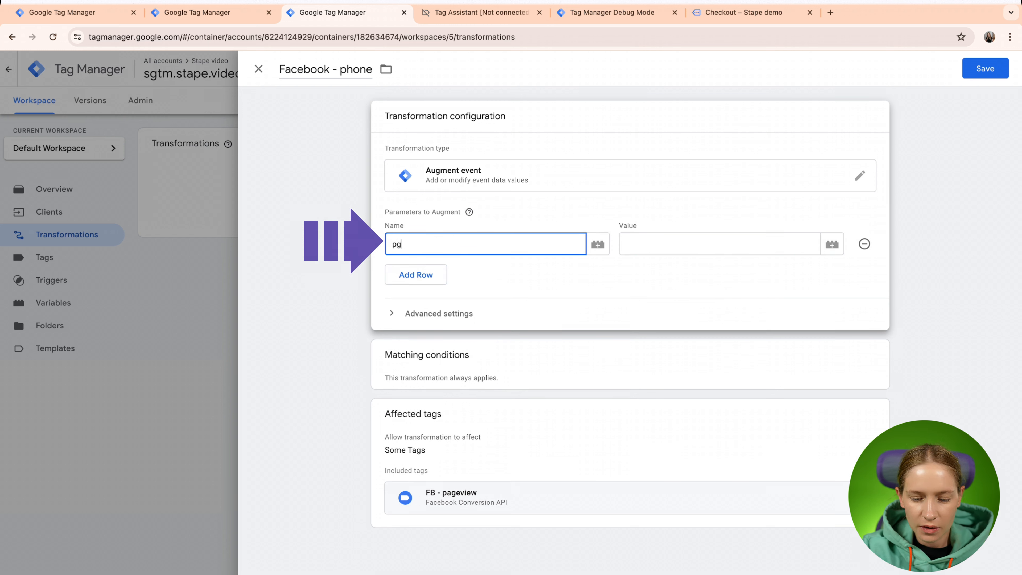
pyautogui.press('BackSpace')
pyautogui.write('hone')
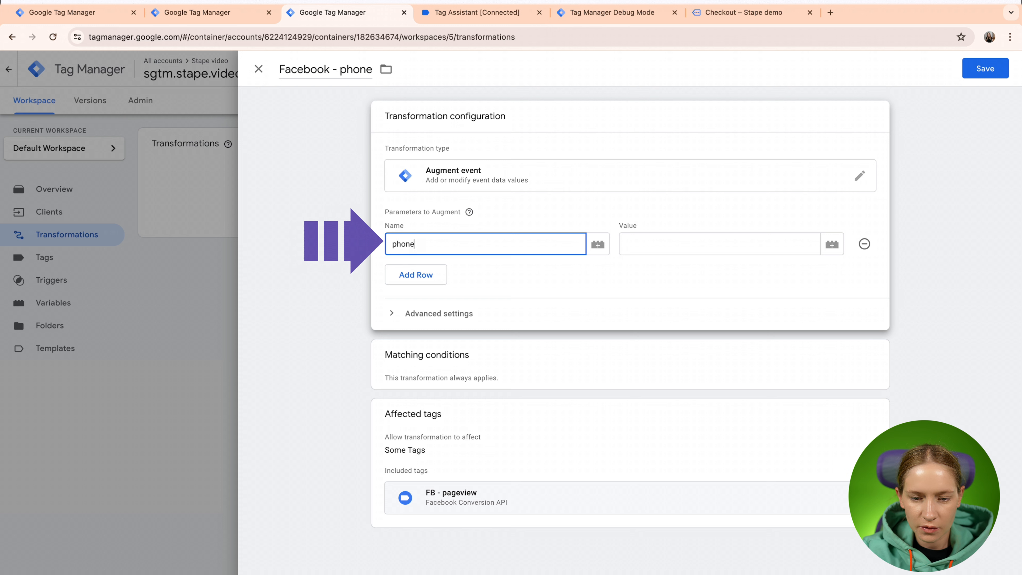
pyautogui.write('_number')
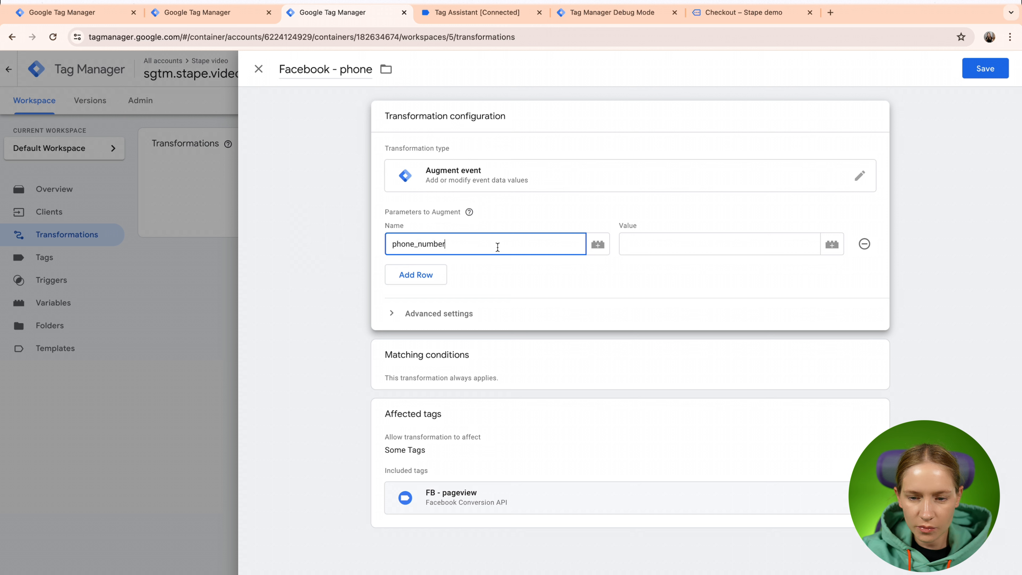
# Set the phone_number parameter's value to {{restore - phone}} and save the transformation.
pyautogui.click(650, 238)
pyautogui.write('{{')
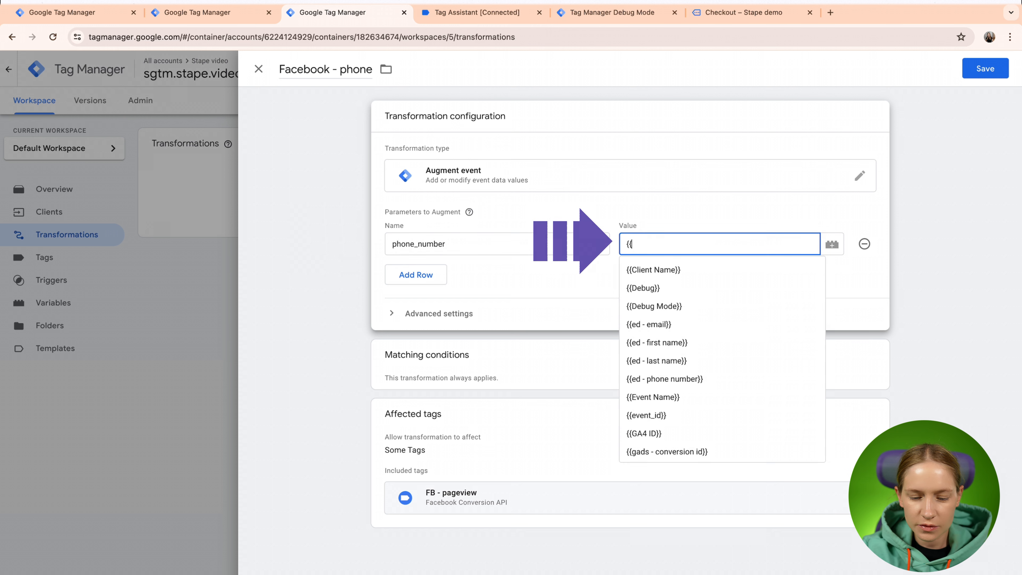
pyautogui.write('res')
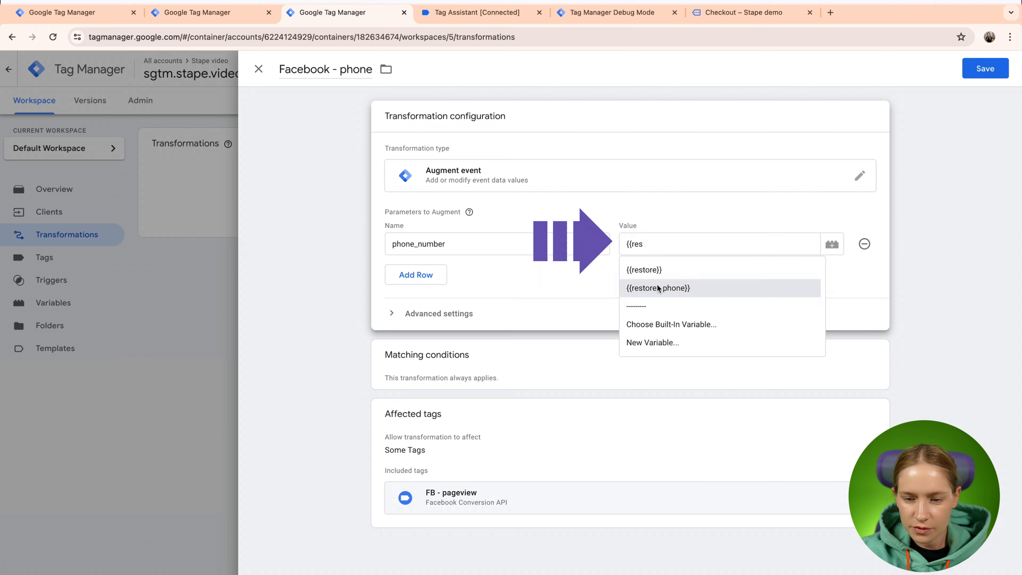
pyautogui.click(661, 288)
pyautogui.click(988, 75)
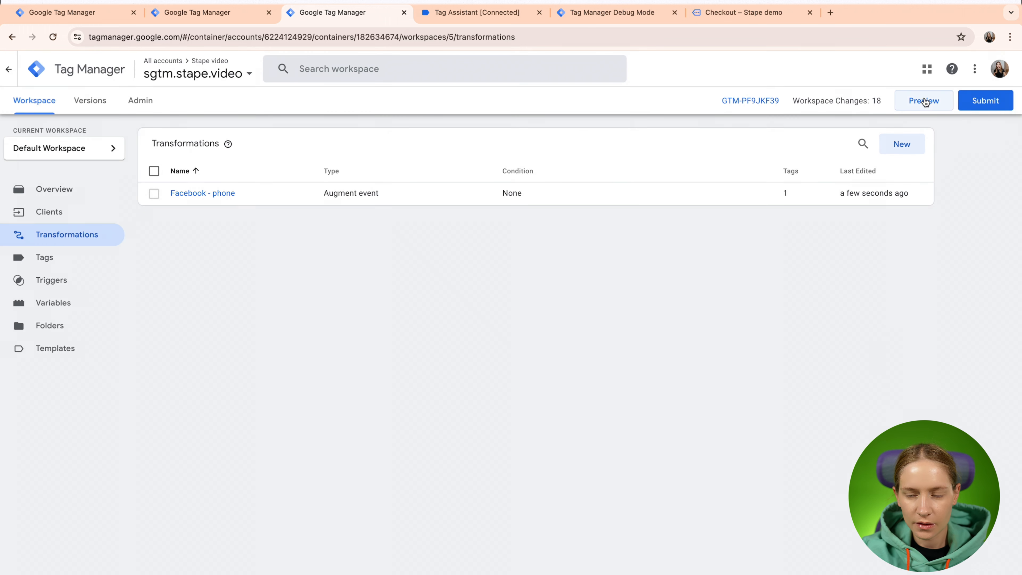
# Start a preview of the server container and load the demo shop's home page to generate new events.
pyautogui.click(925, 102)
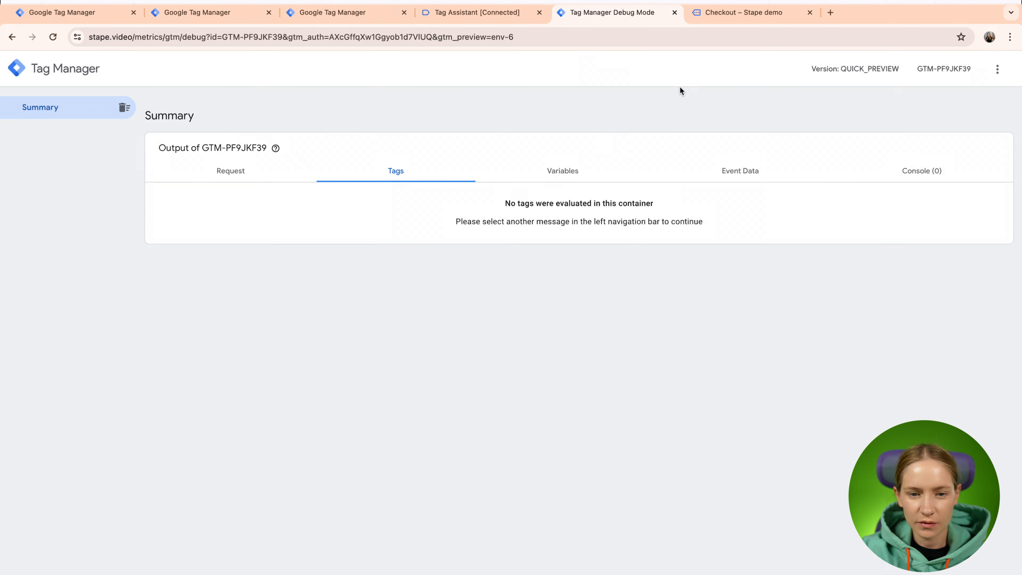
pyautogui.click(730, 12)
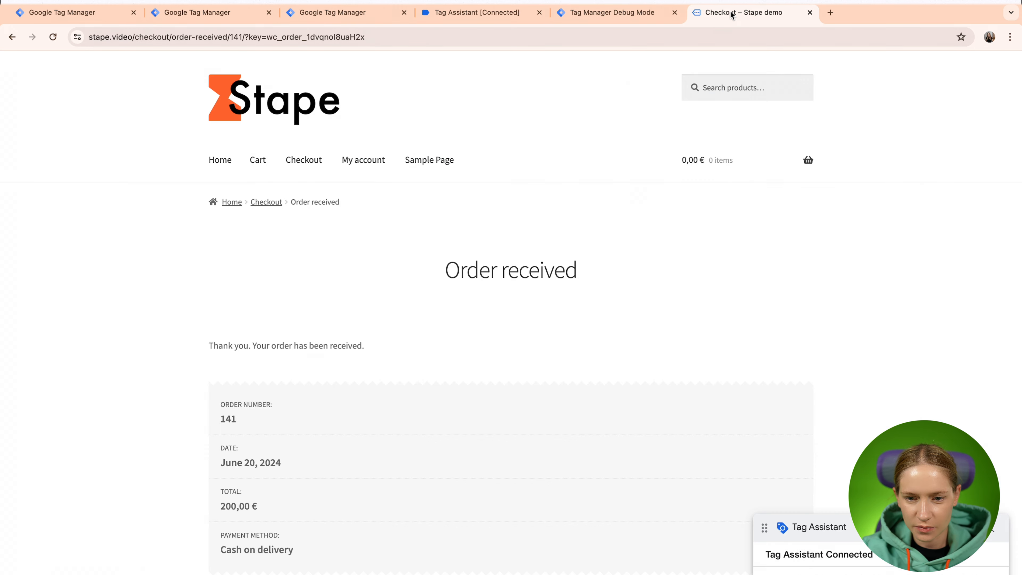
pyautogui.click(216, 158)
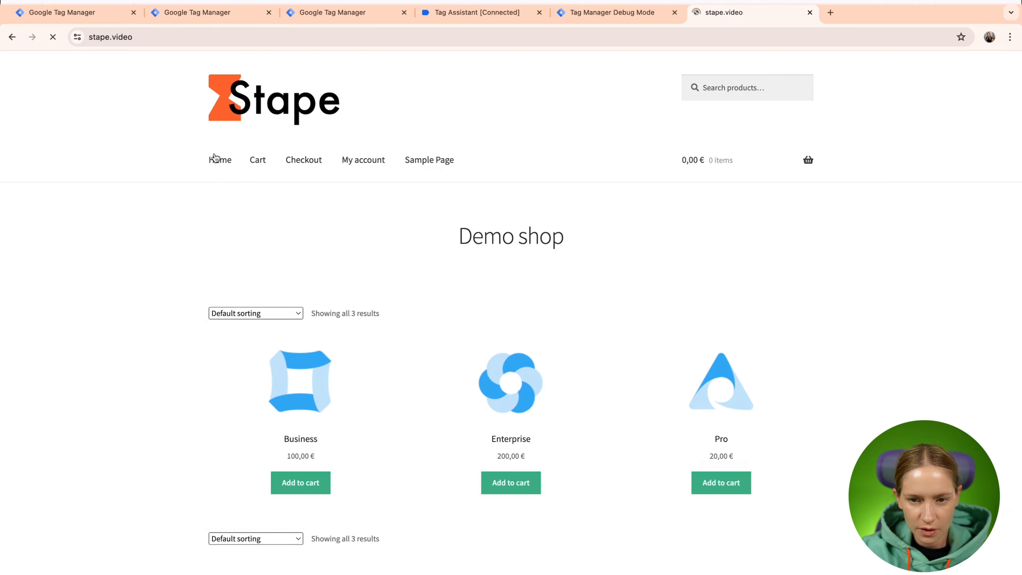
# Examine the FB - pageview tag's applied transformations and modified event data for the latest page_view event in the server preview.
pyautogui.click(621, 13)
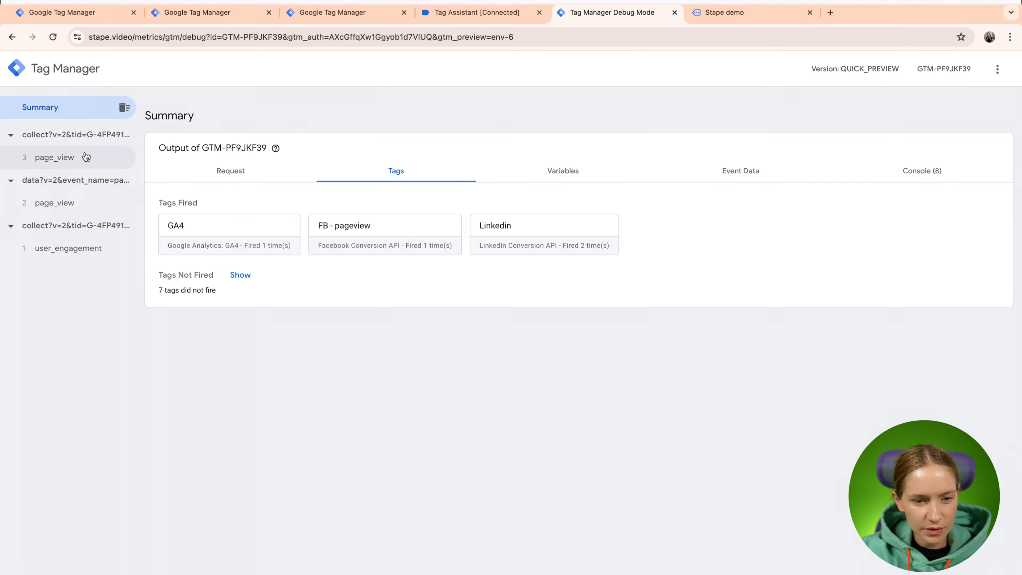
pyautogui.click(70, 161)
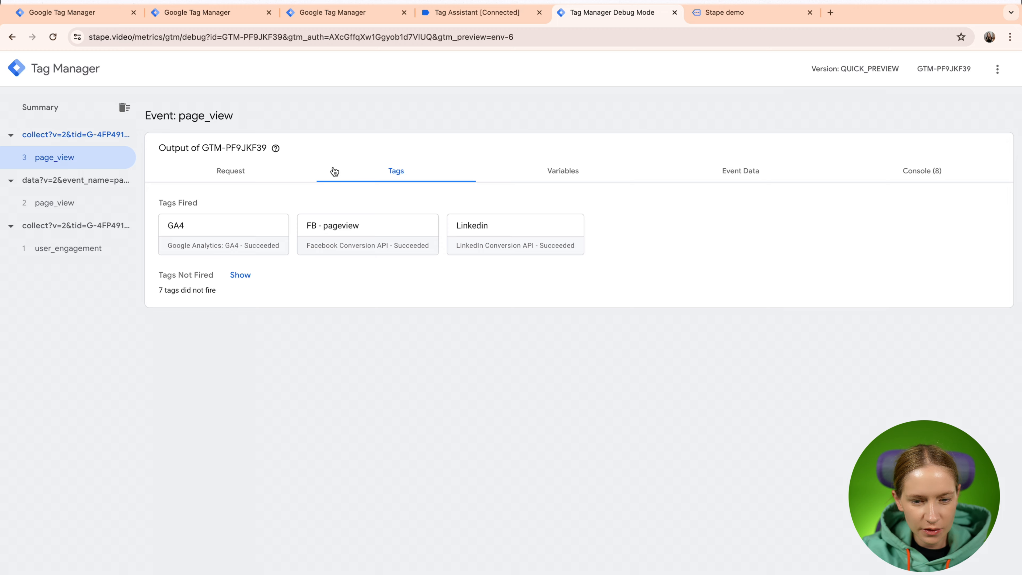
pyautogui.click(346, 242)
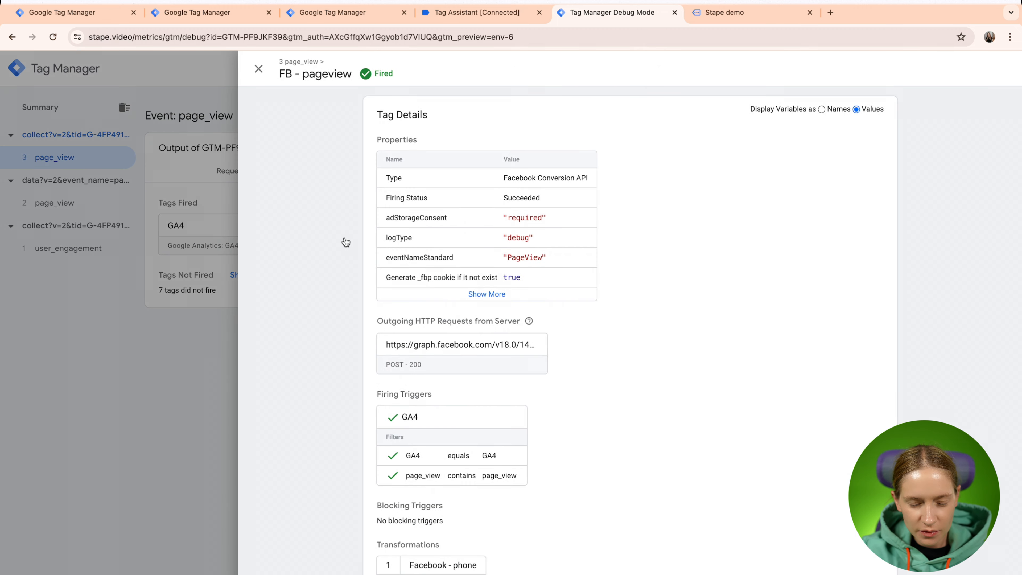
pyautogui.scroll(-10, 548, 303)
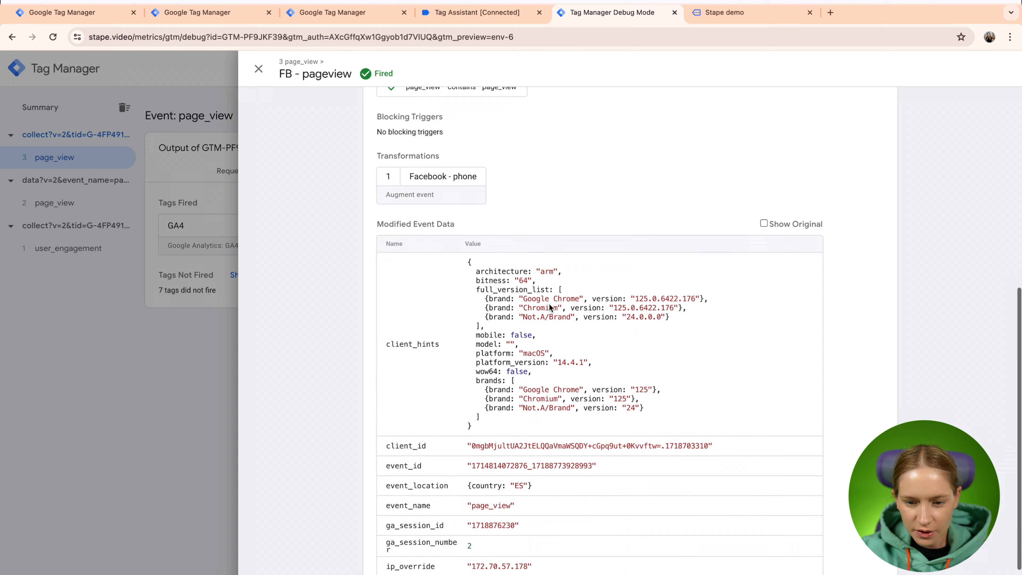
# Review the FB - pageview tag's transformation and check the phone_number entry in its modified event data.
pyautogui.scroll(10, 548, 302)
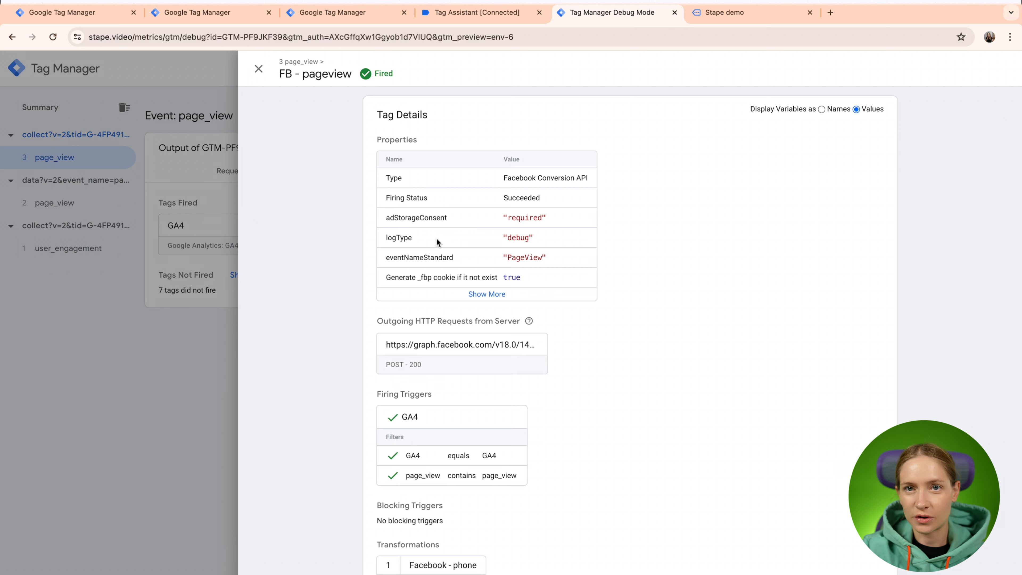
pyautogui.scroll(-9, 436, 238)
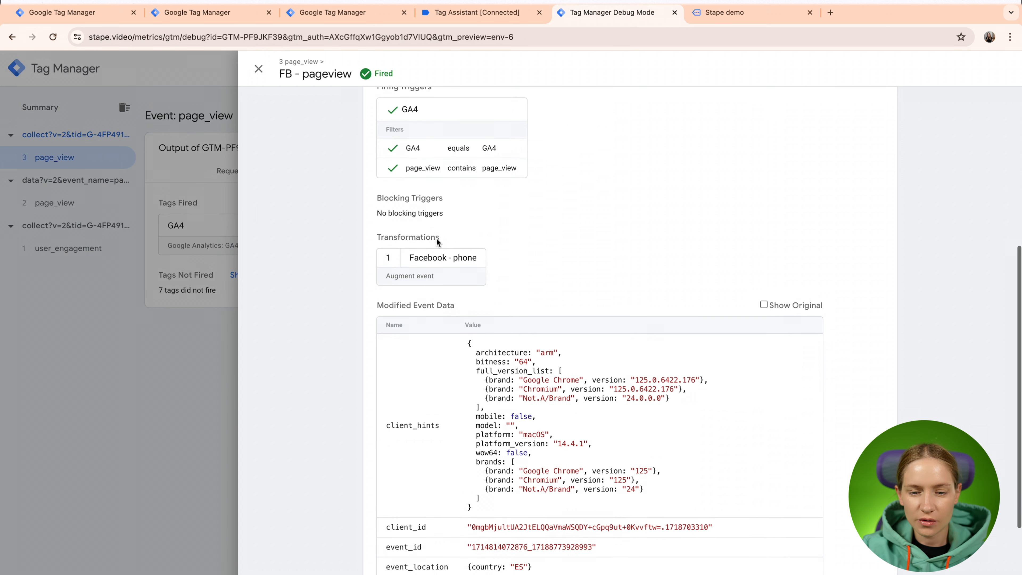
pyautogui.scroll(-3, 437, 240)
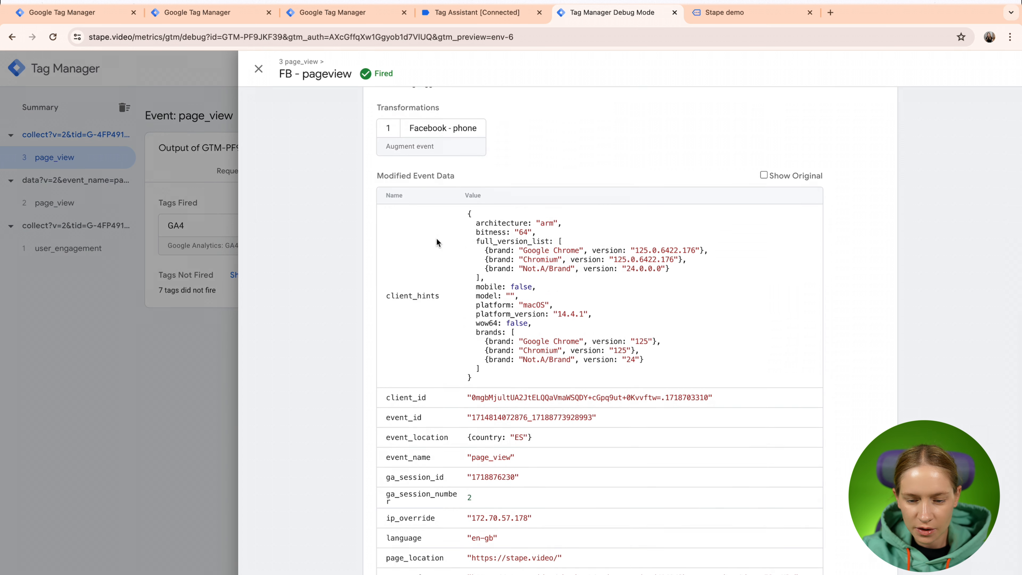
pyautogui.scroll(-2, 437, 240)
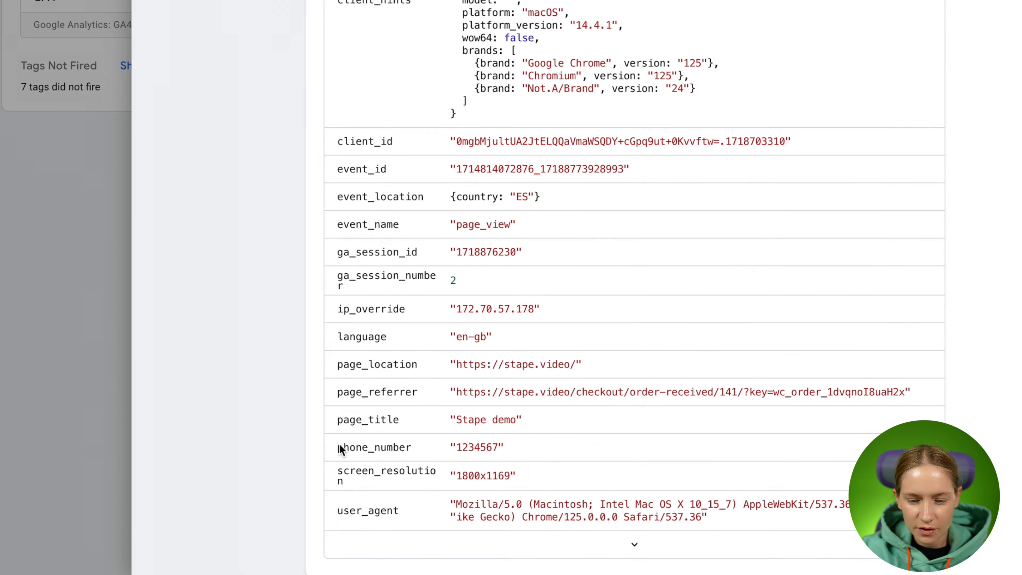
pyautogui.moveTo(386, 548); pyautogui.dragTo(492, 550)
pyautogui.moveTo(485, 450); pyautogui.dragTo(528, 447)
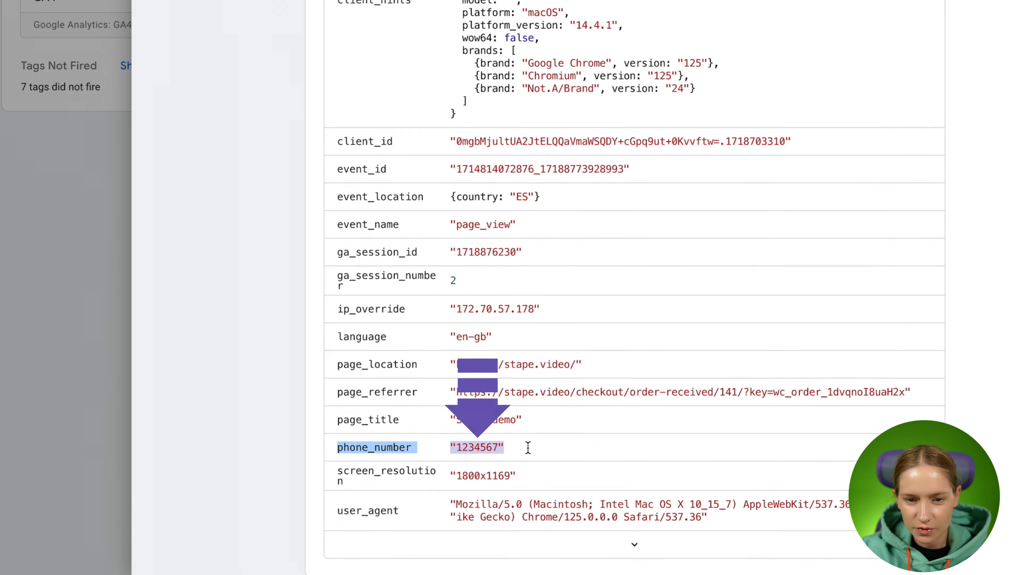
pyautogui.click(527, 448)
pyautogui.tripleClick(527, 448)
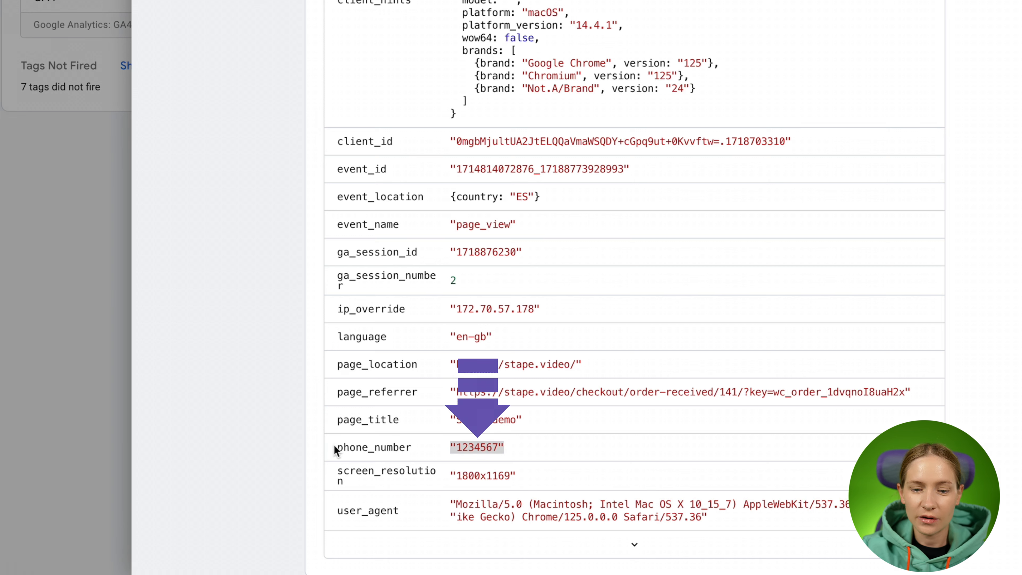
pyautogui.moveTo(335, 447); pyautogui.dragTo(423, 447)
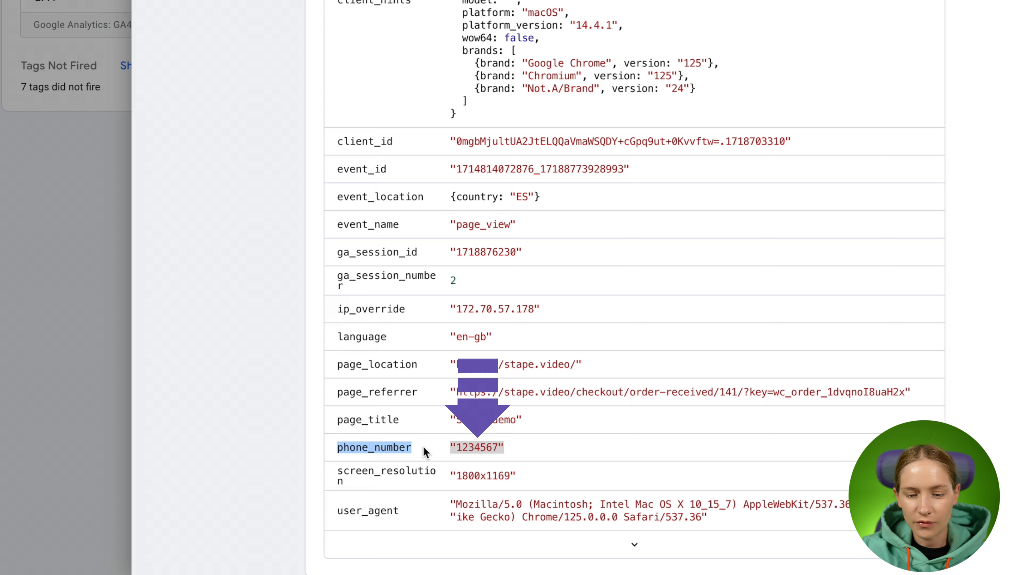
pyautogui.tripleClick(505, 449)
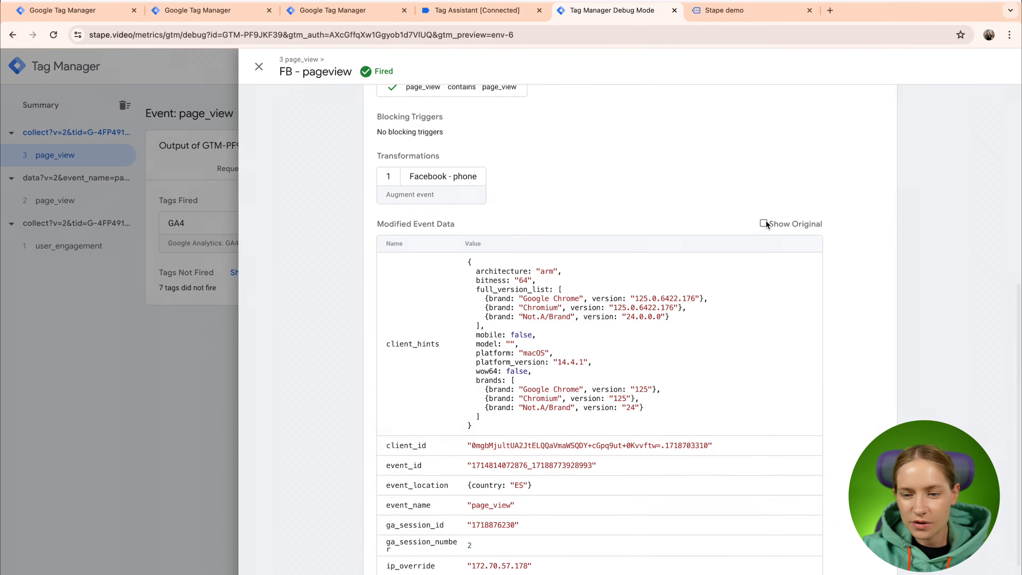
# Show the original values beside the final ones in the modified event data and compare the phone_number row.
pyautogui.click(764, 223)
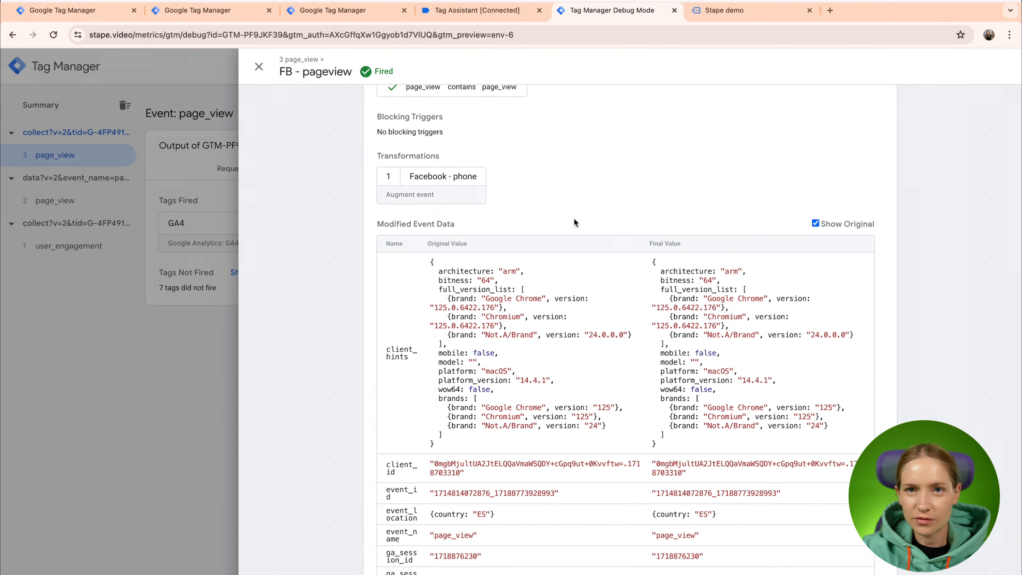
pyautogui.scroll(-5, 575, 223)
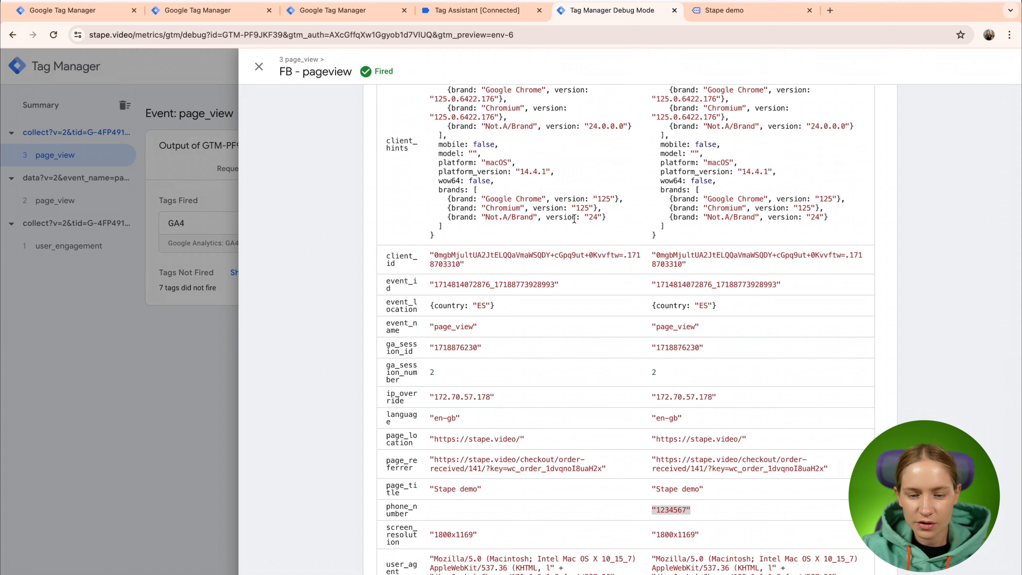
pyautogui.scroll(6, 583, 227)
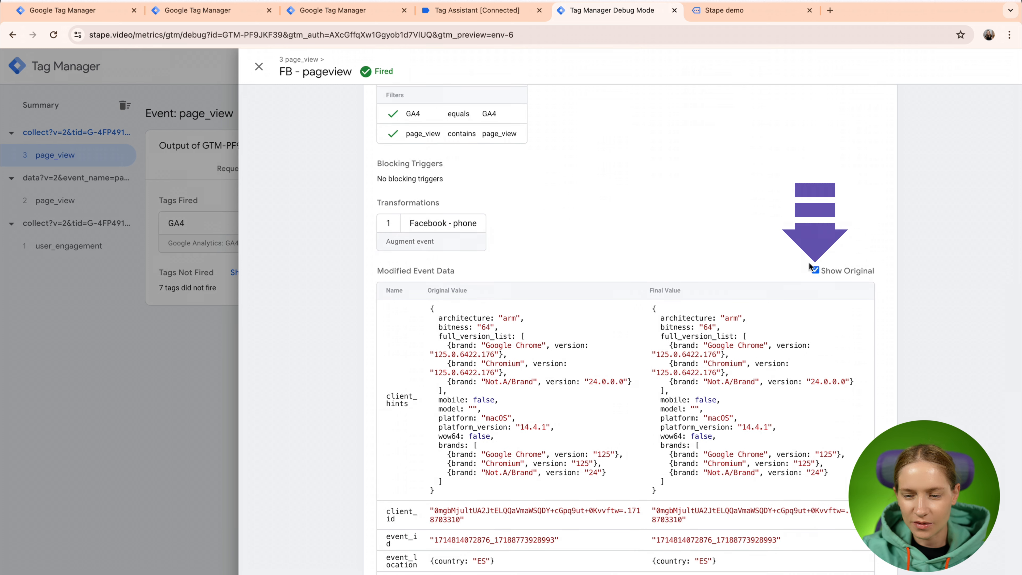
pyautogui.scroll(-6, 784, 312)
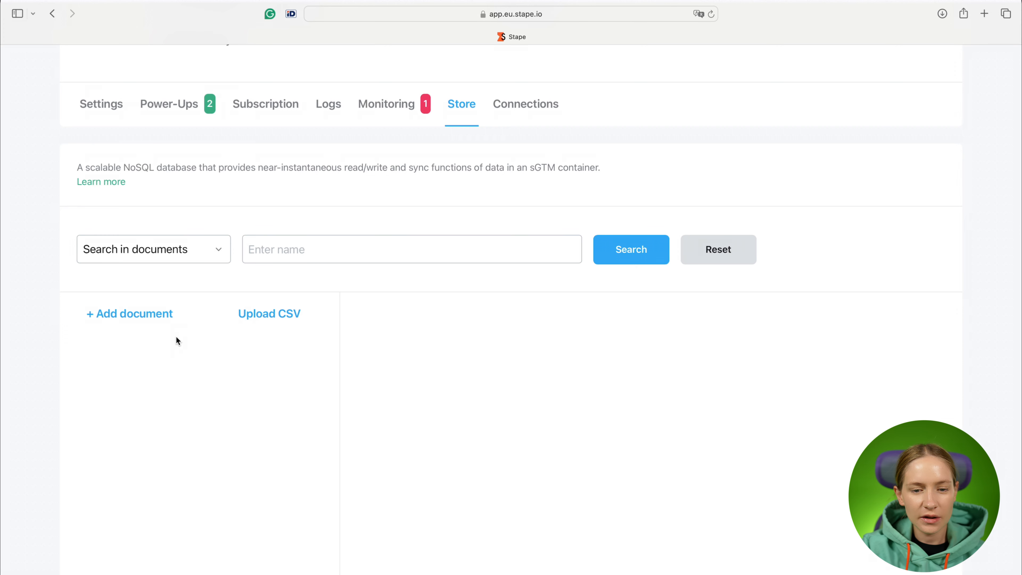
# Upload the profit.csv file from the Downloads folder into the container's Stape Store.
pyautogui.click(280, 324)
pyautogui.click(116, 356)
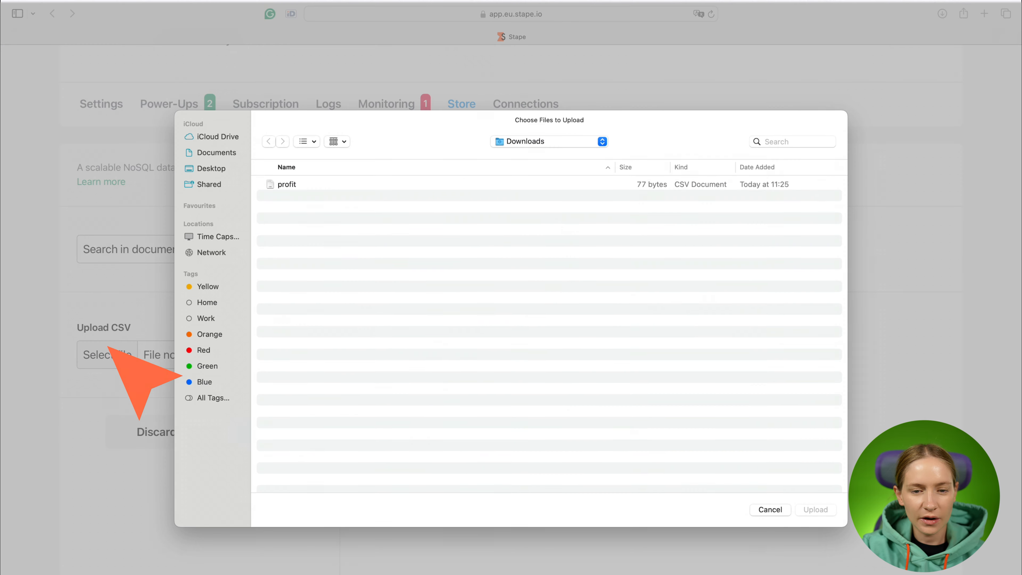
pyautogui.doubleClick(298, 187)
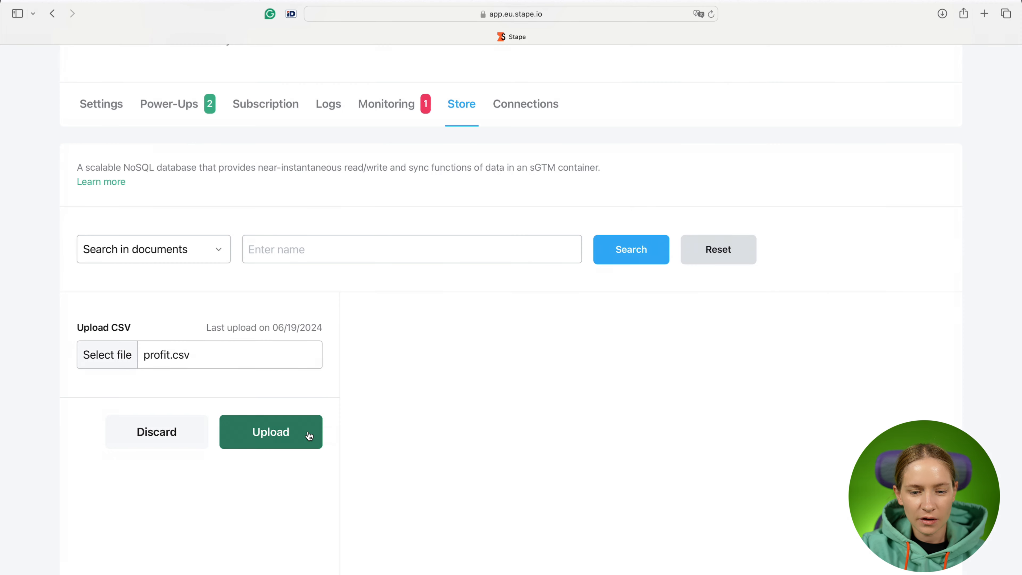
pyautogui.click(305, 433)
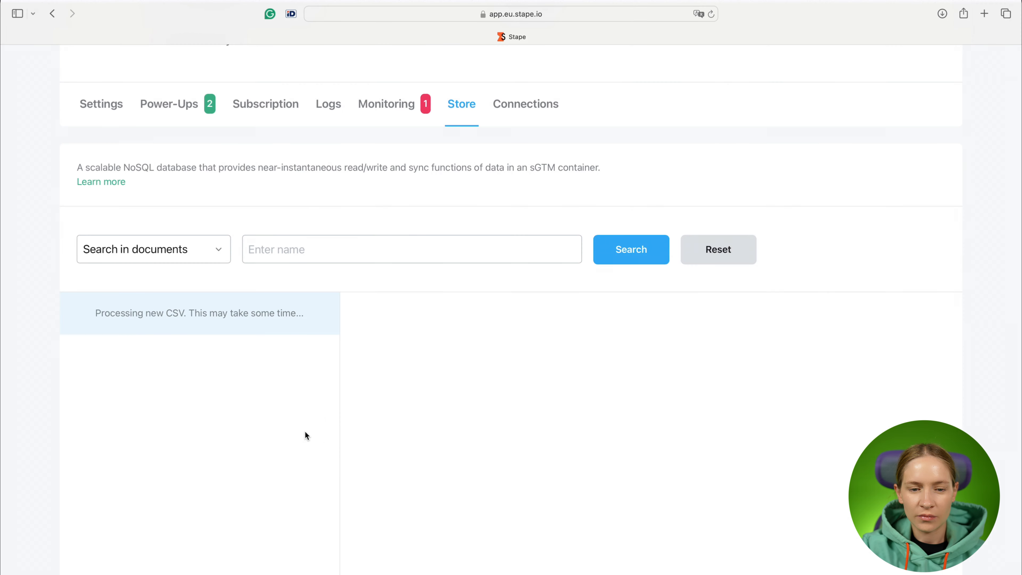